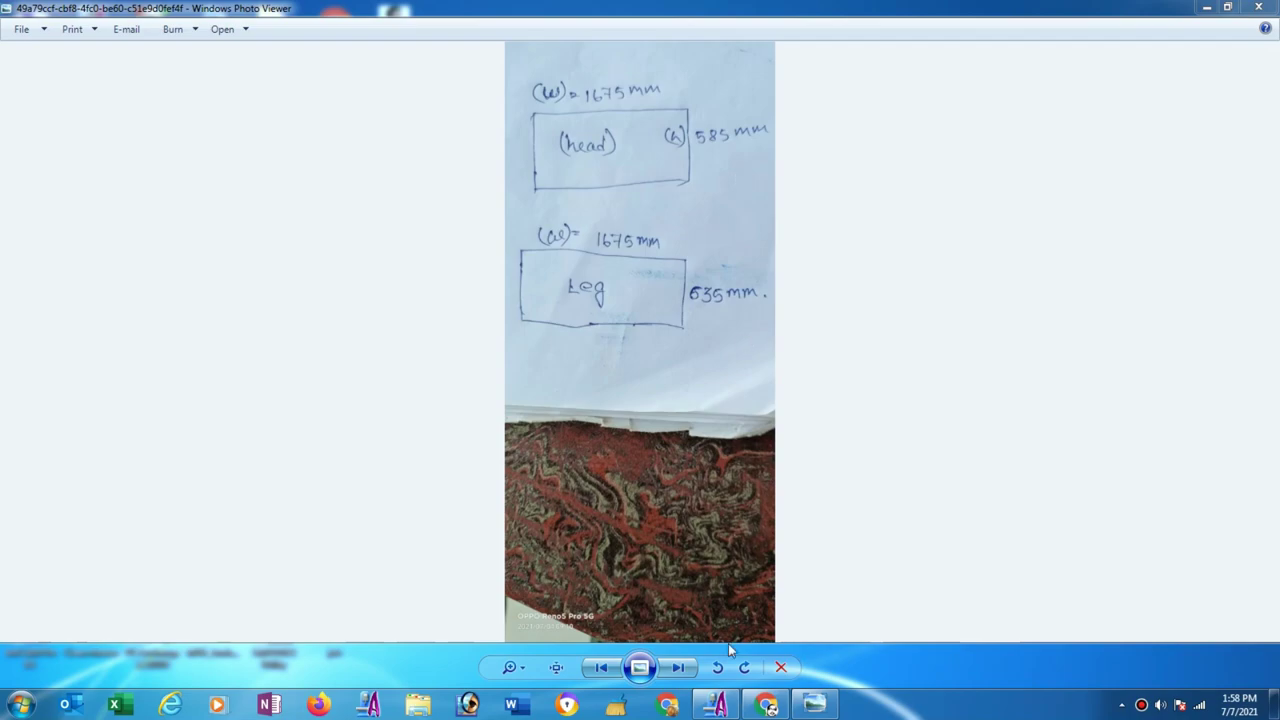
Step: Bring ArtCAM Pro back in front of the headboard dimension sketch in Photo Viewer
click(716, 704)
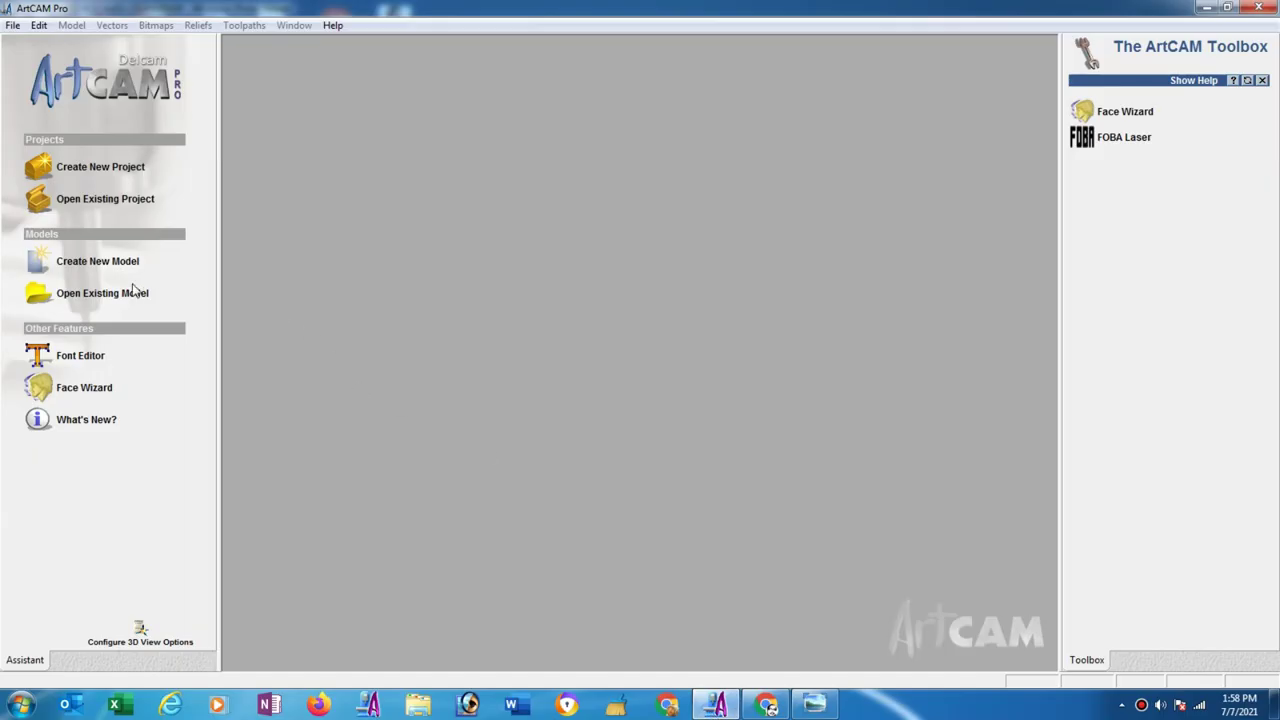
Step: Create a new 1675 × 585 mm model, checking the sketch for the head height
click(122, 263)
key(Tab)
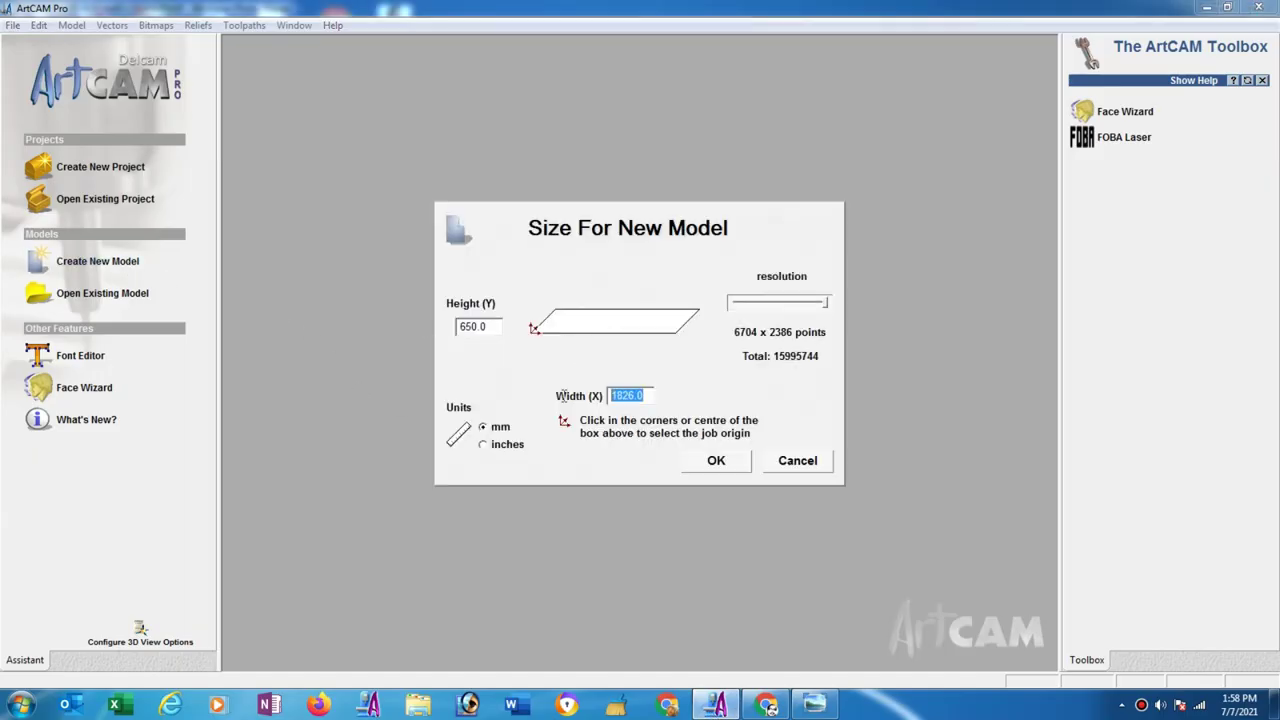
text(167)
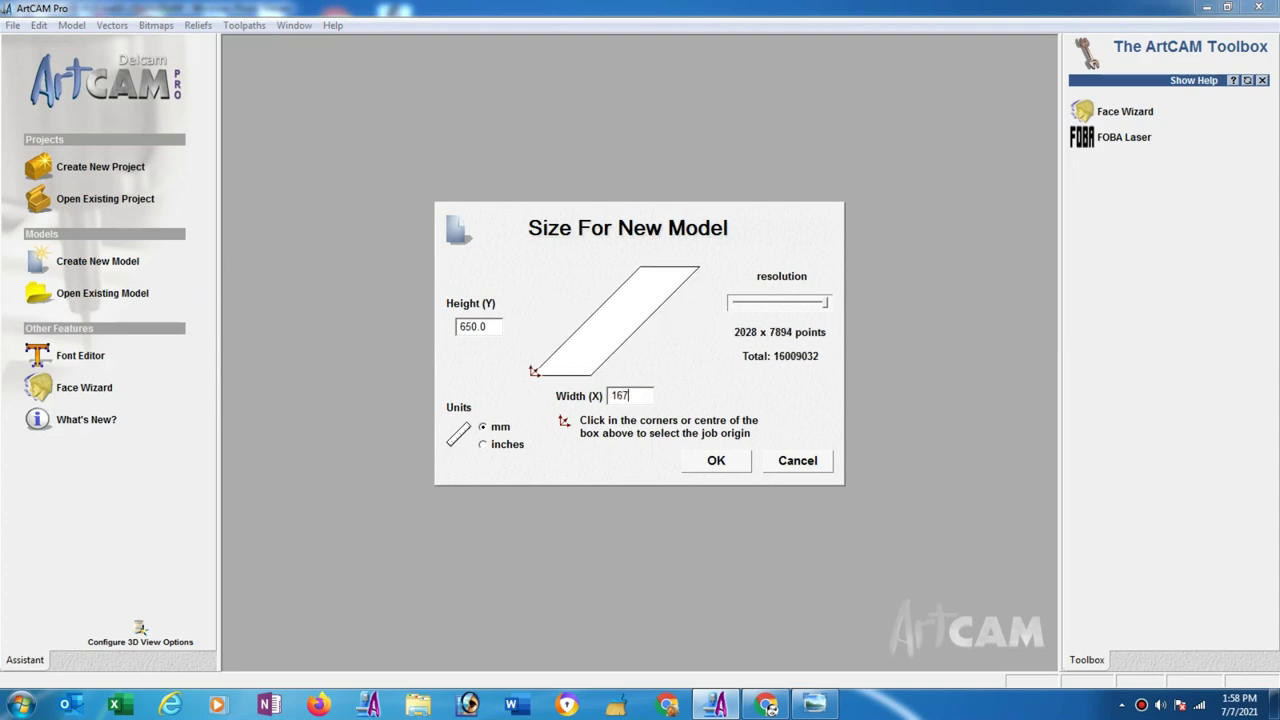
text(5)
drag(495, 327, 438, 325)
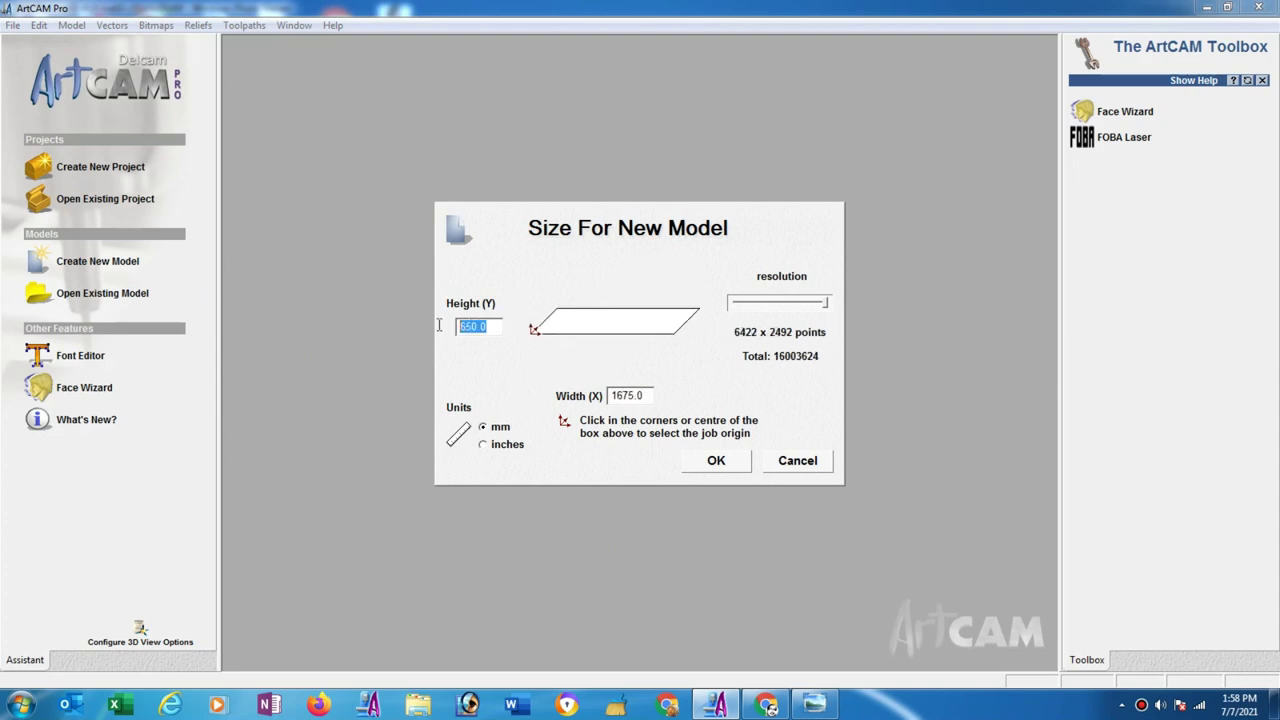
click(815, 705)
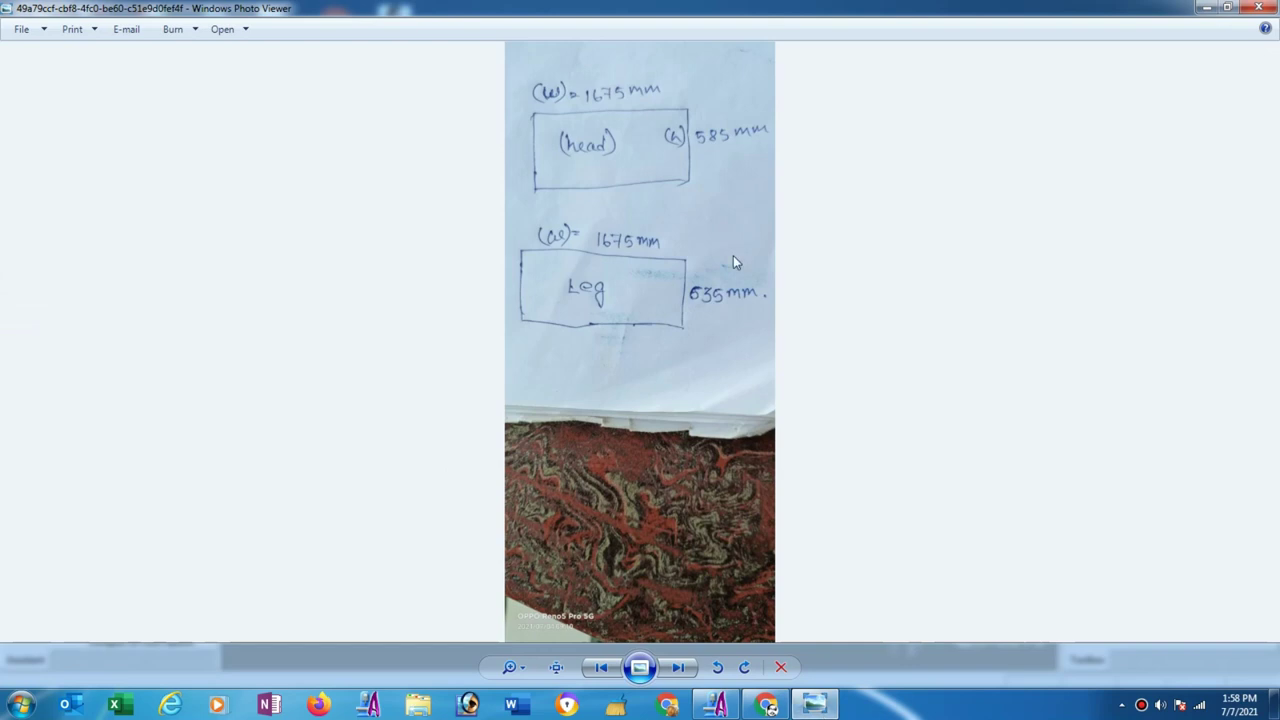
click(715, 705)
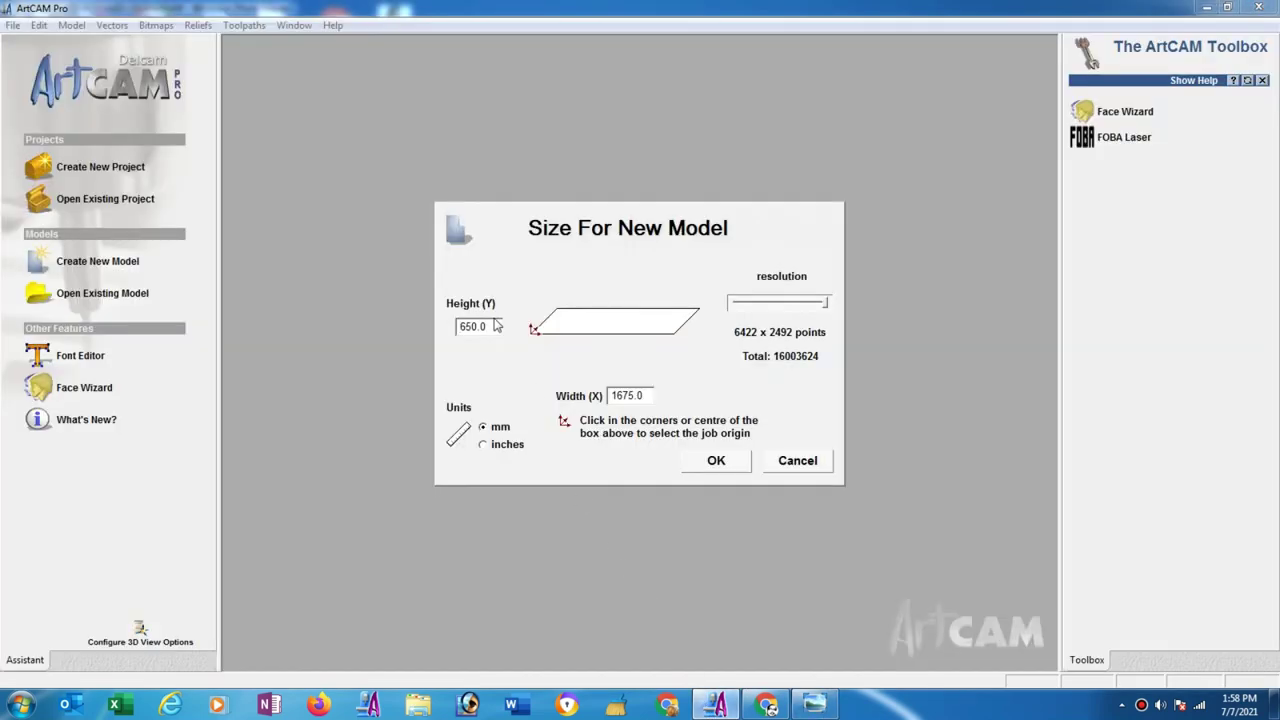
drag(494, 327, 415, 328)
text(5)
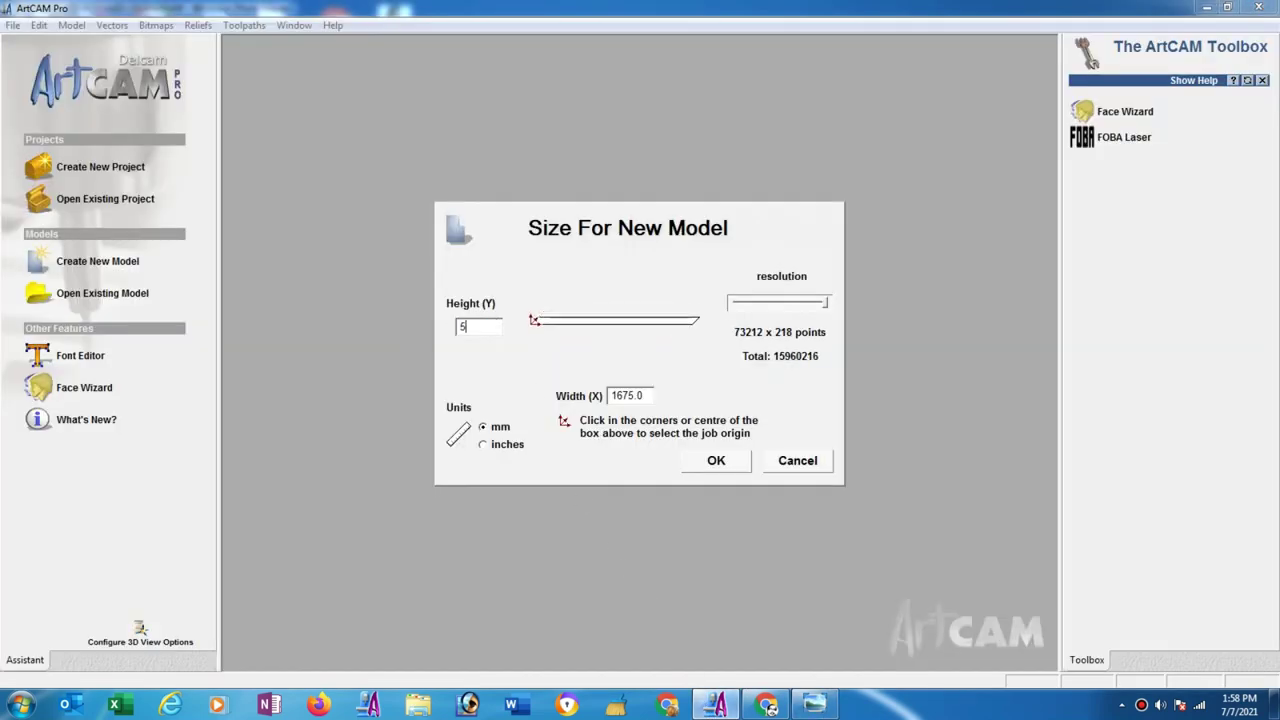
text(85)
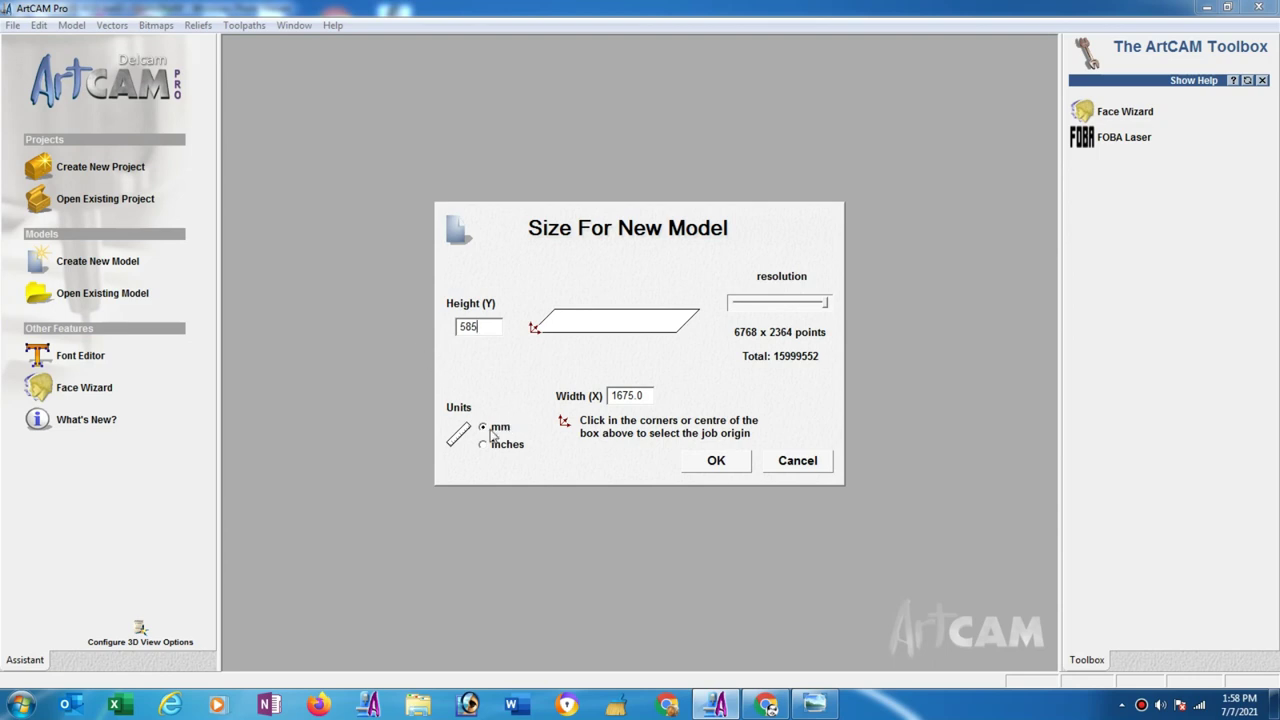
click(716, 461)
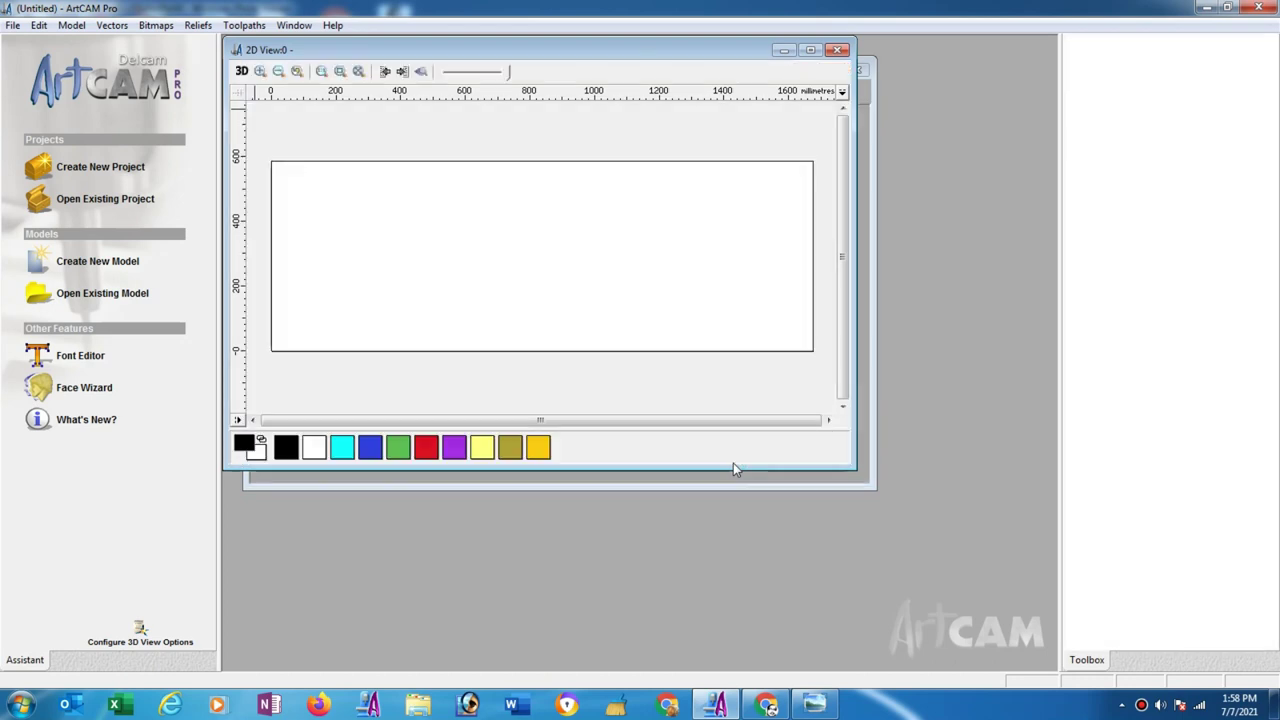
Step: Import the '12mm head for apu' relief from the Desktop into the maximized 2D view
click(811, 51)
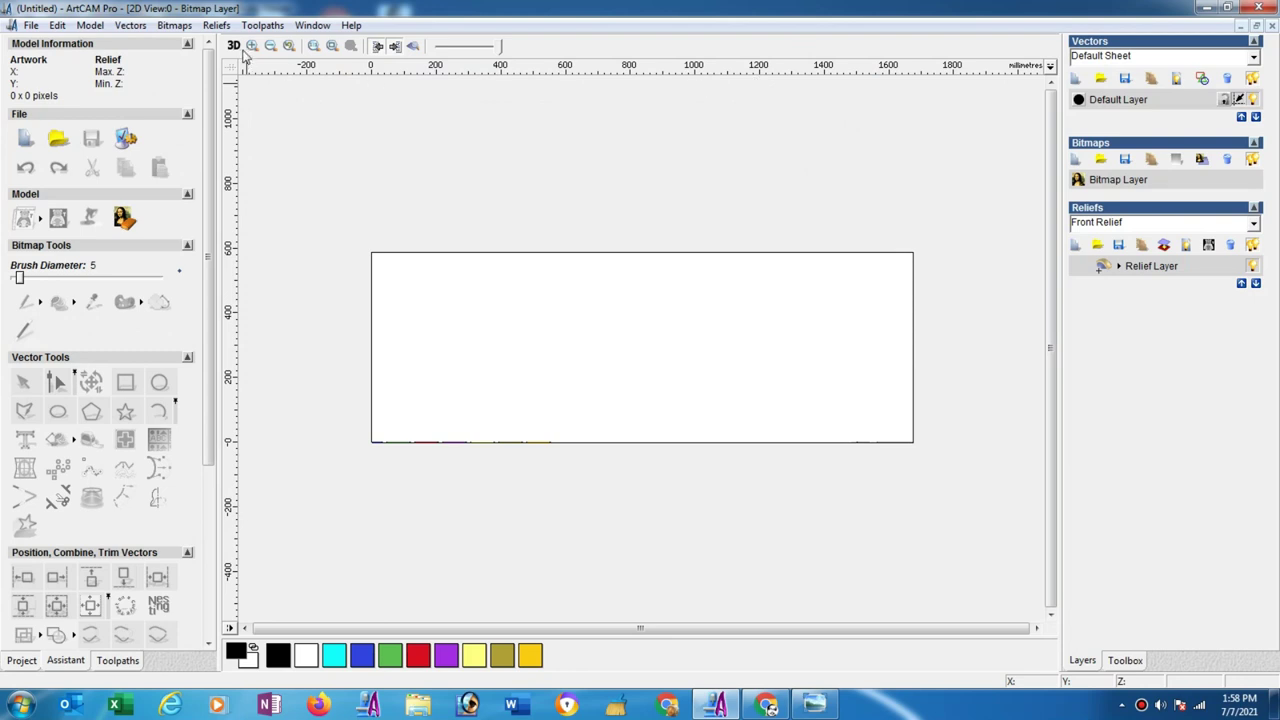
click(216, 25)
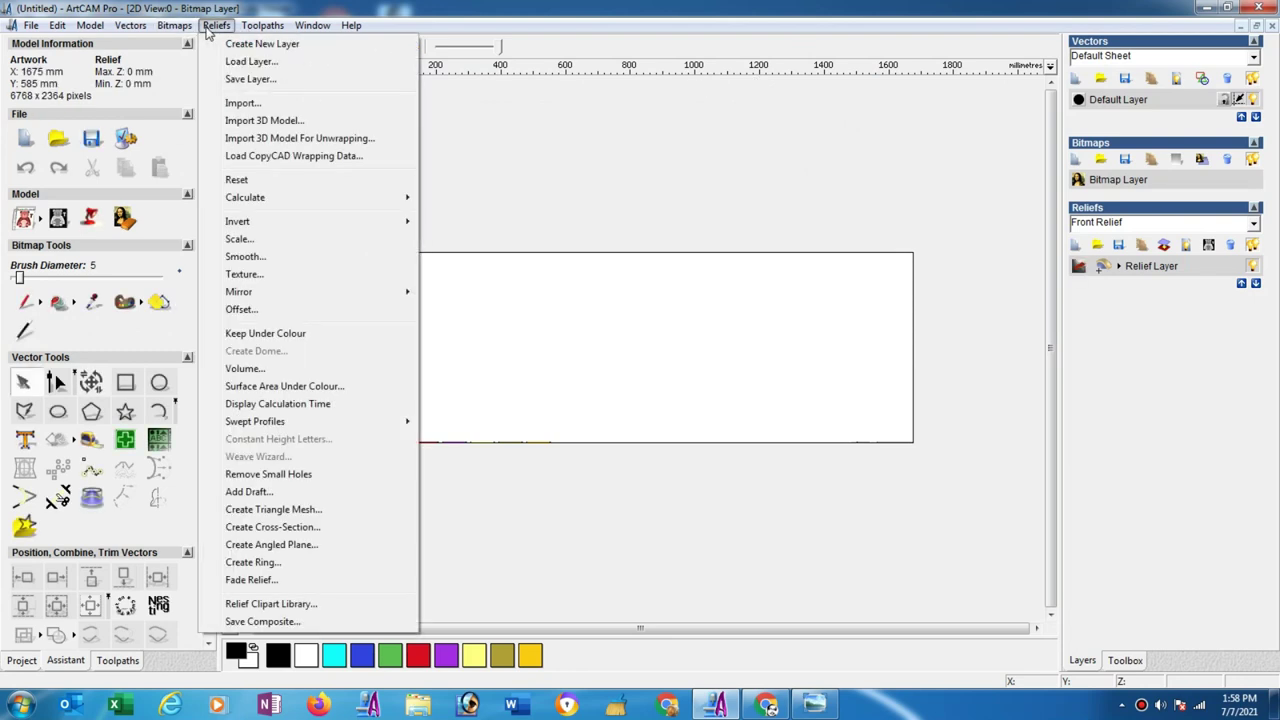
click(242, 103)
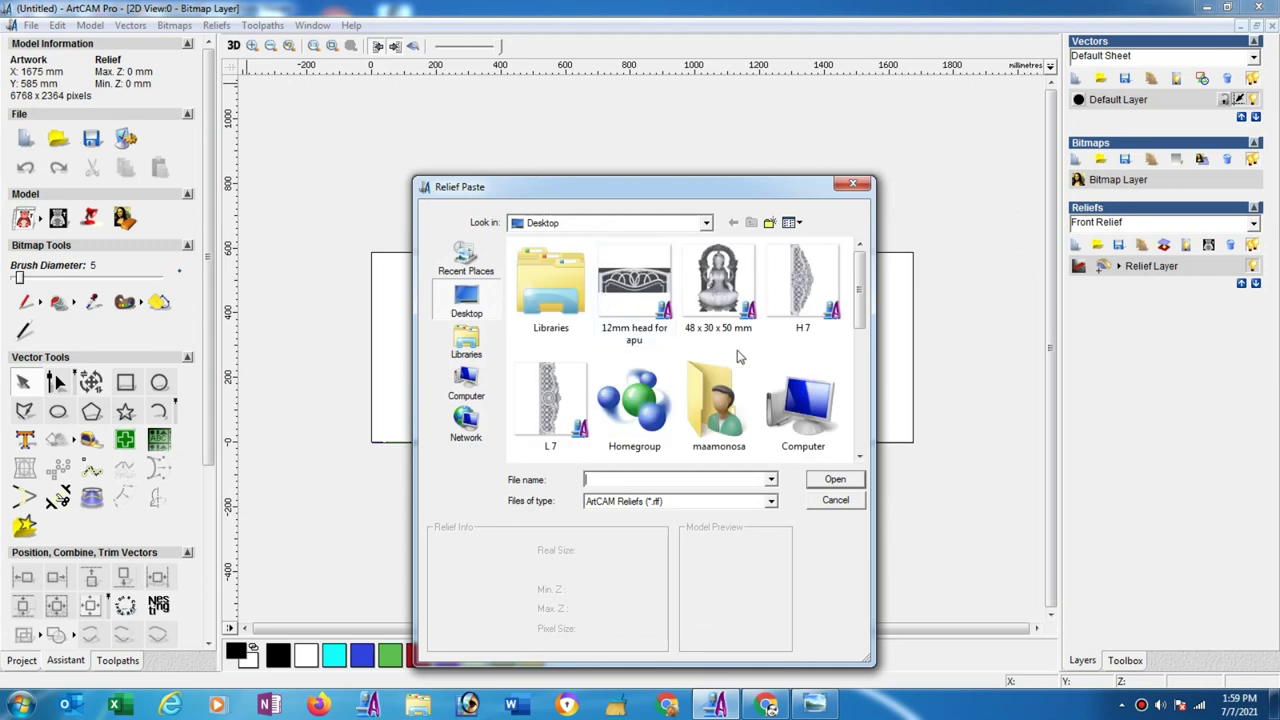
click(628, 292)
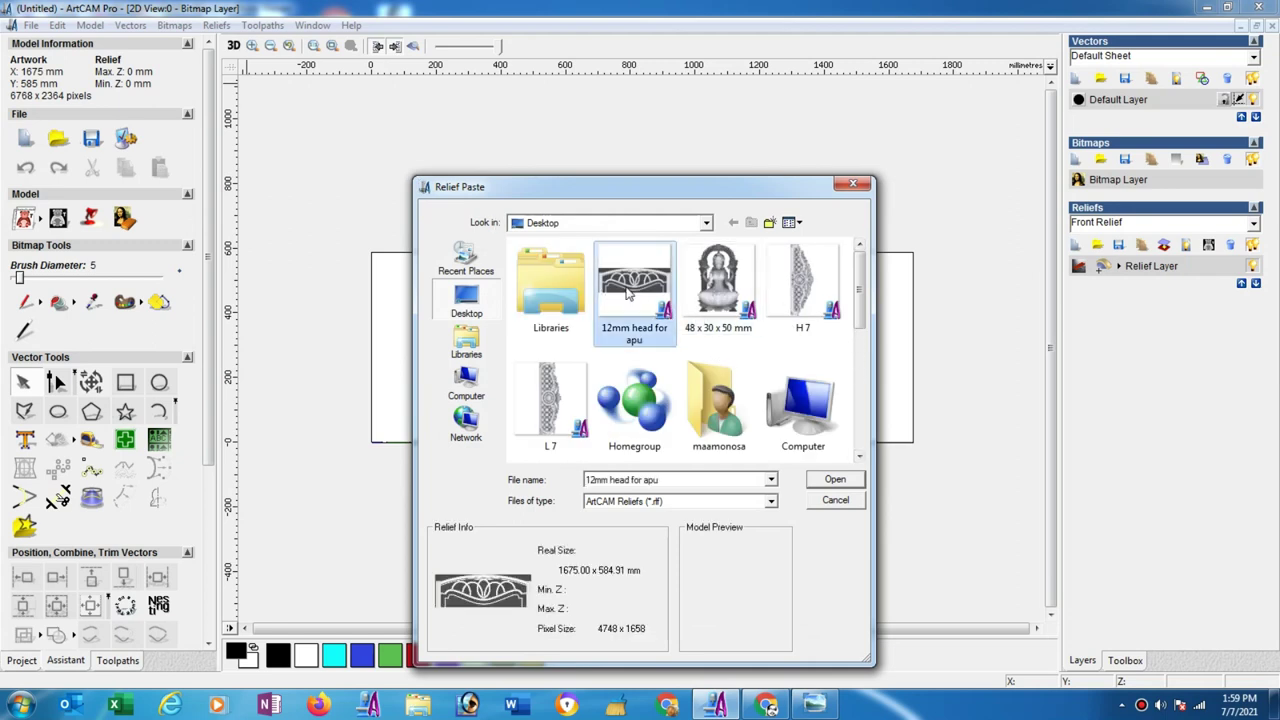
click(838, 480)
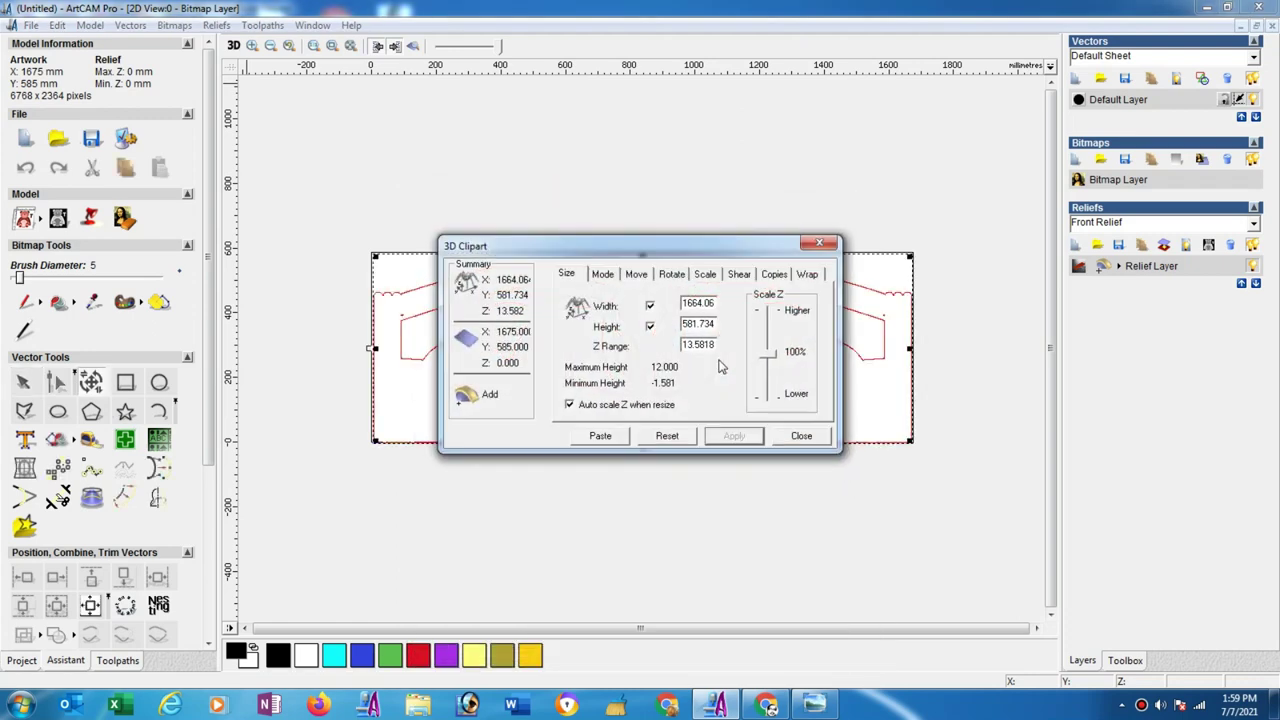
Step: Resize the clipart to 1675 × 585 mm with Auto scale Z off and a 12 mm Z range
drag(716, 303, 612, 305)
text(1675)
drag(716, 322, 628, 330)
click(818, 705)
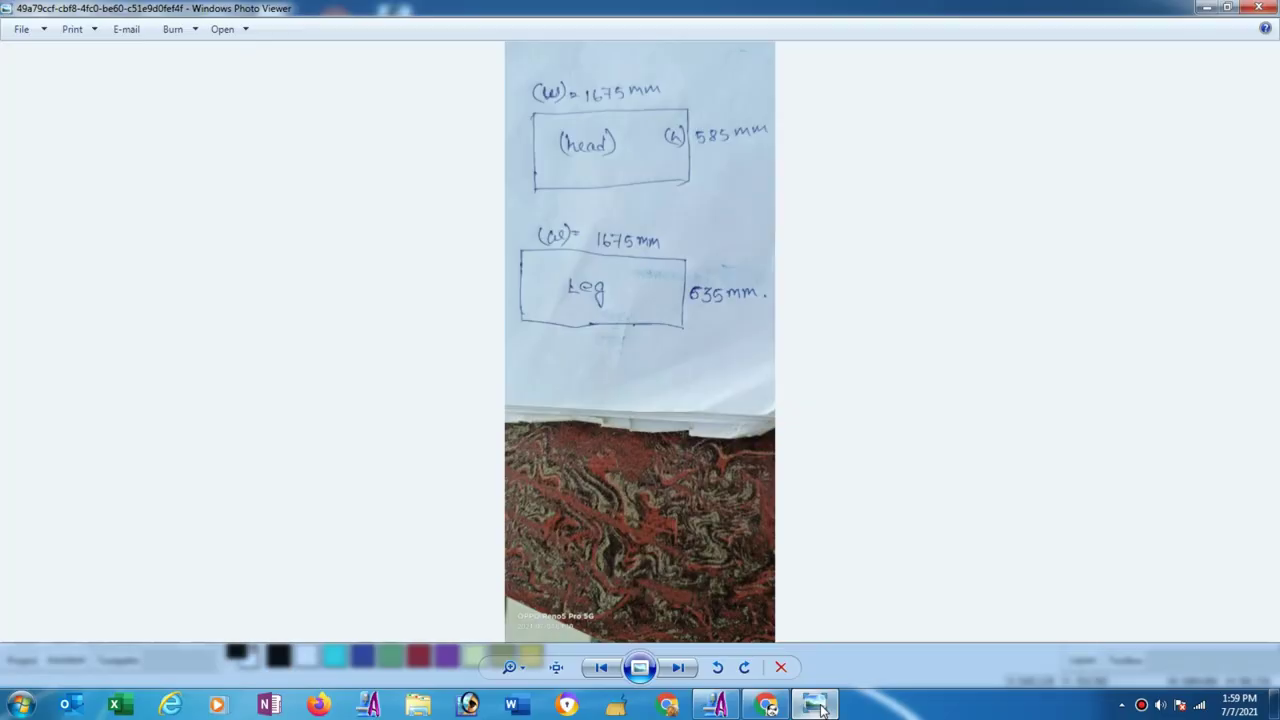
click(715, 705)
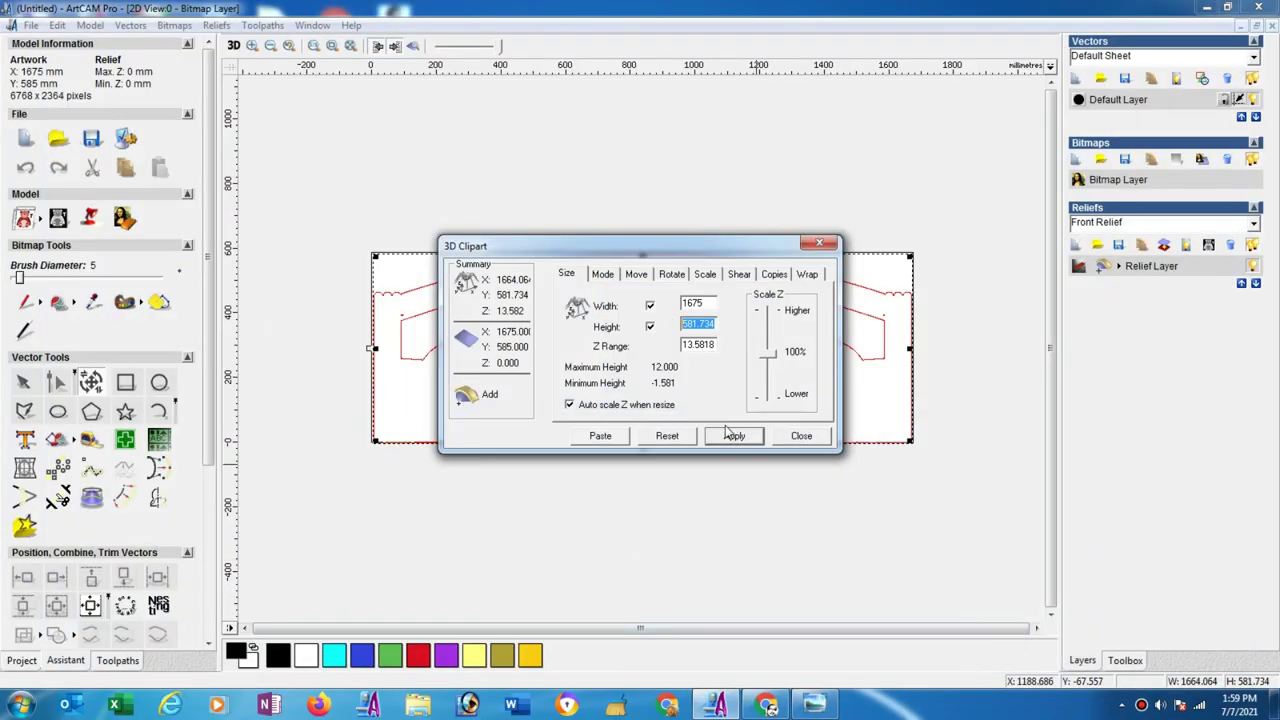
text(585)
click(594, 412)
drag(715, 345, 662, 348)
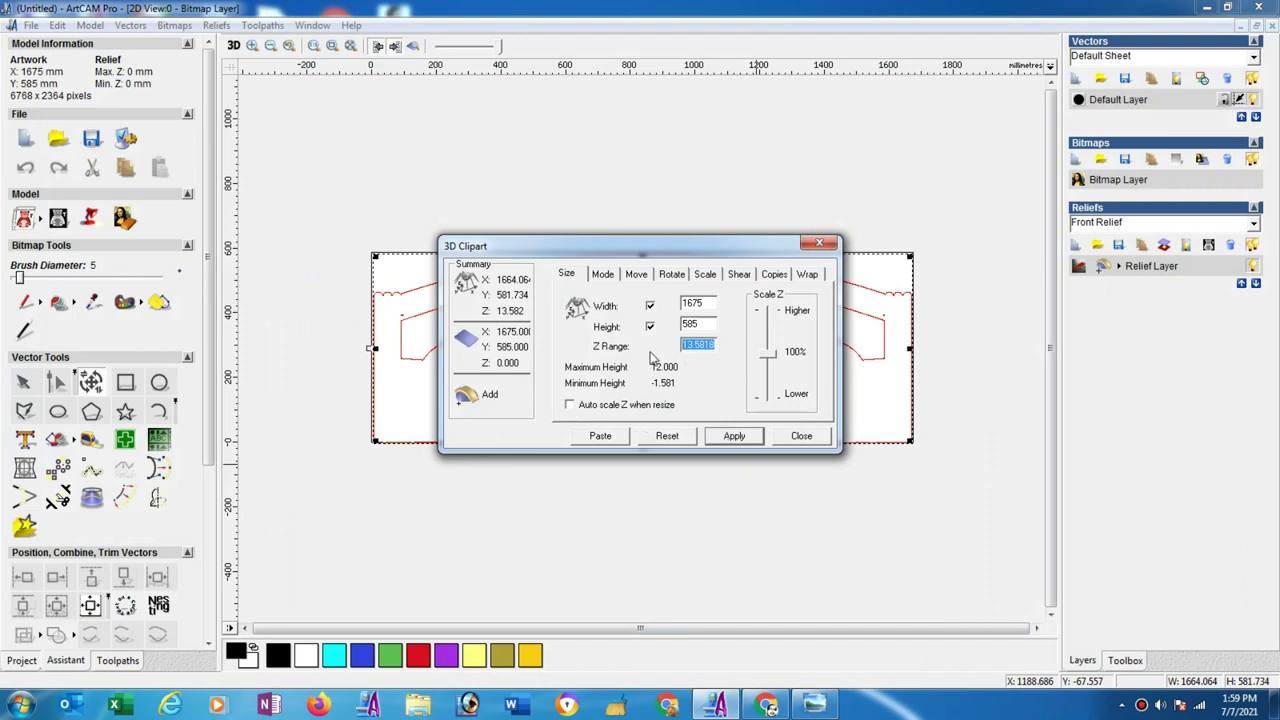
text(12)
click(738, 438)
Step: Select the relief outlines and paste the resized relief into the model
drag(712, 252, 1087, 521)
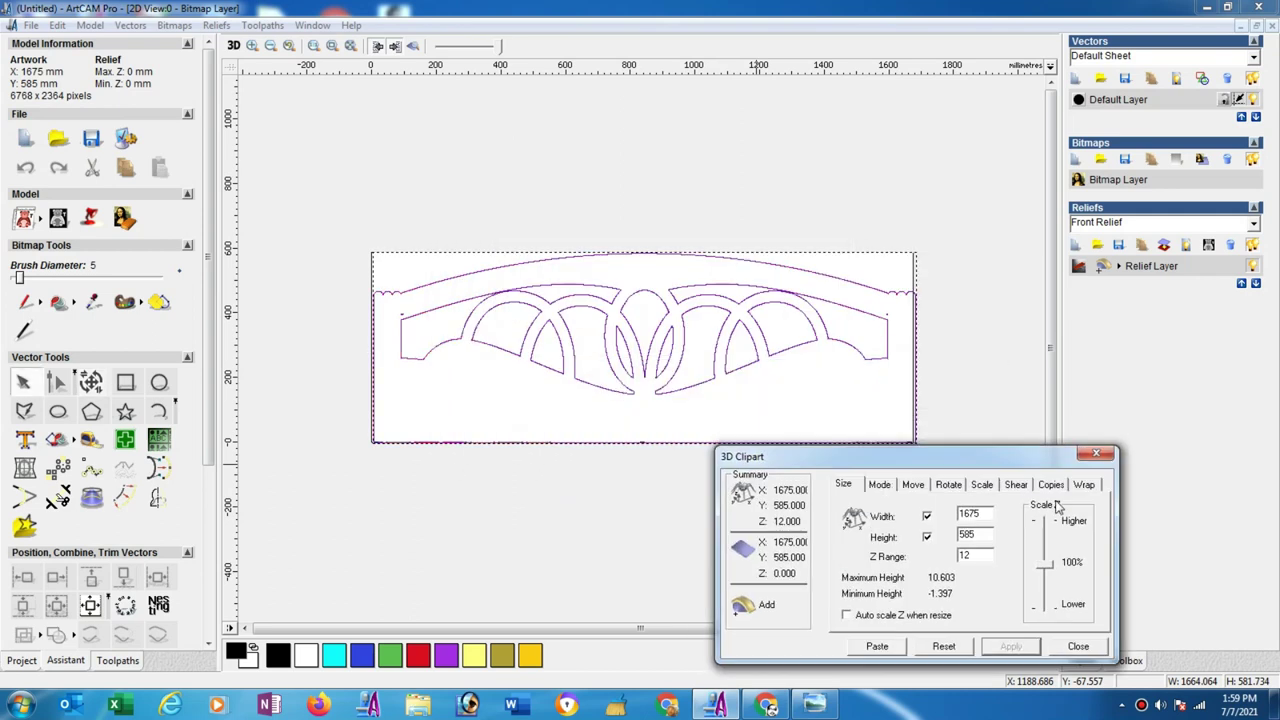
click(914, 334)
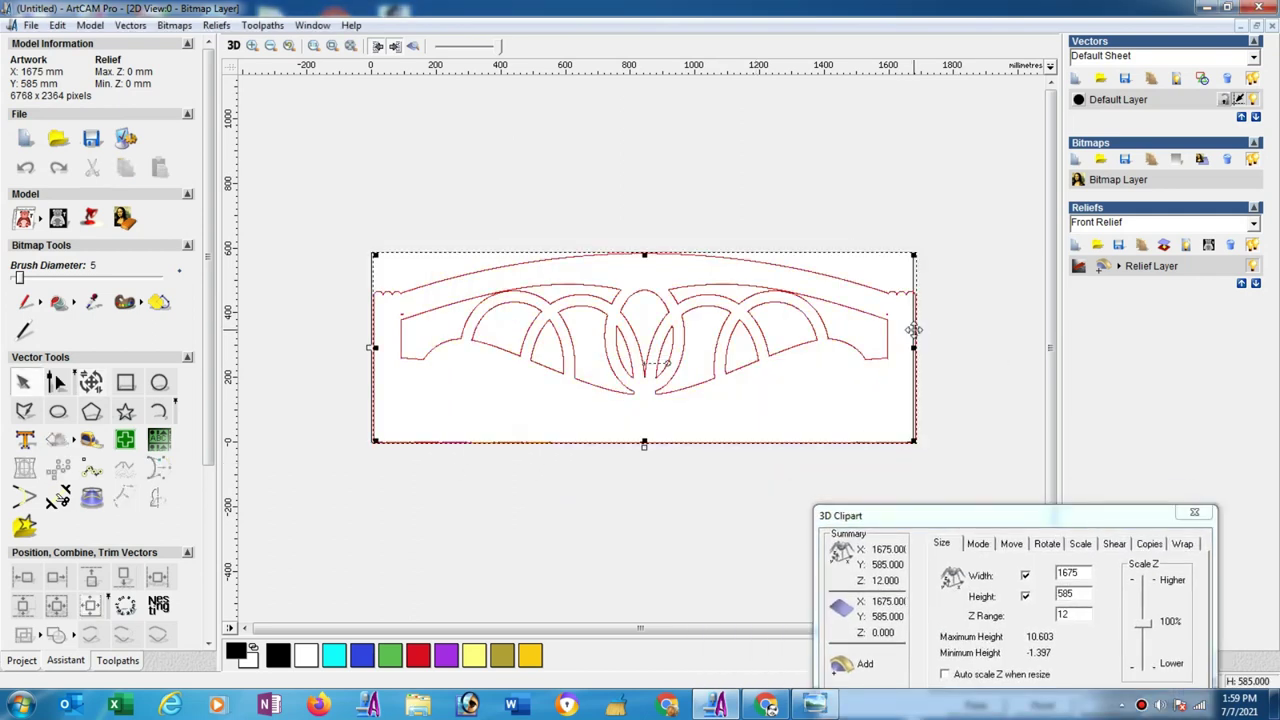
shift+click(900, 358)
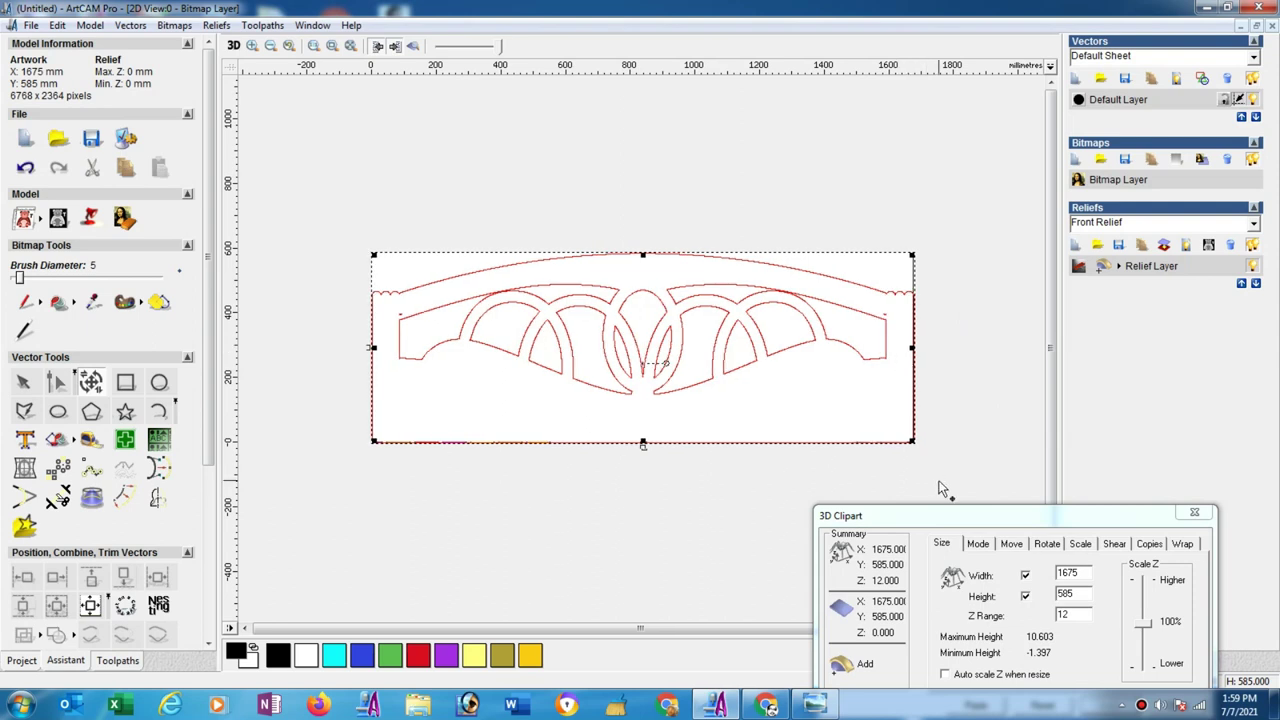
drag(960, 515, 1045, 306)
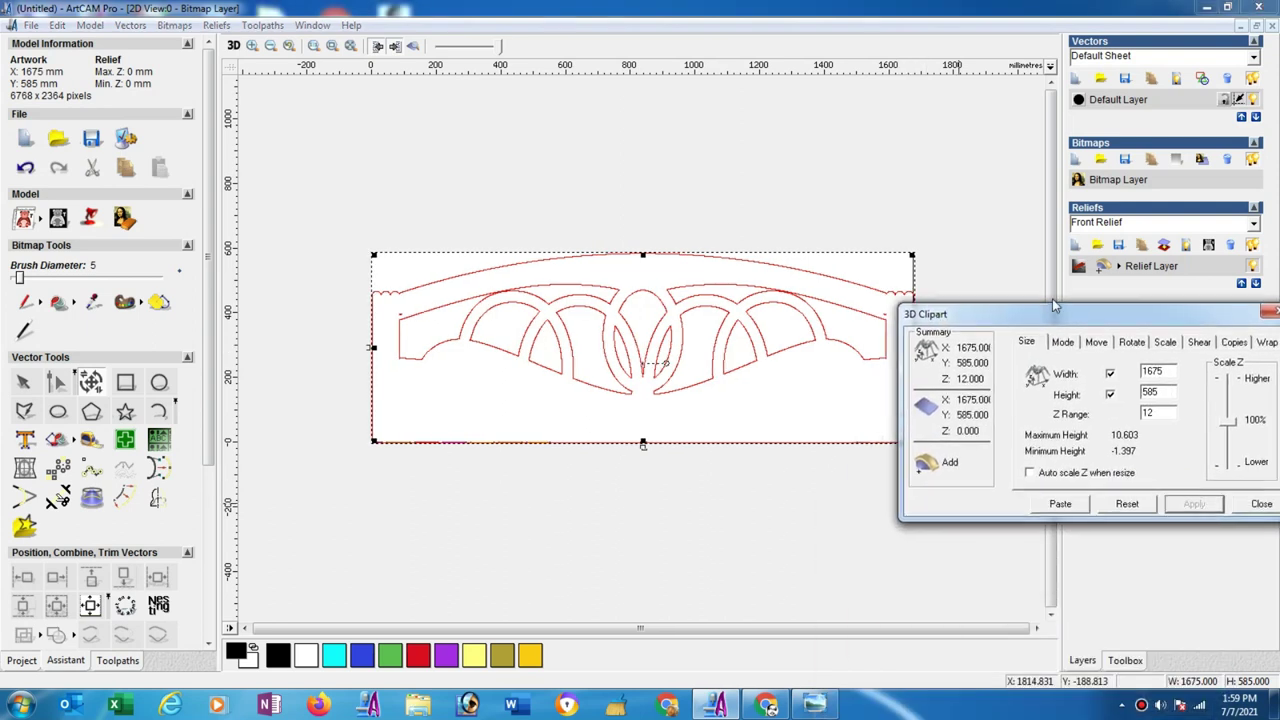
click(1047, 495)
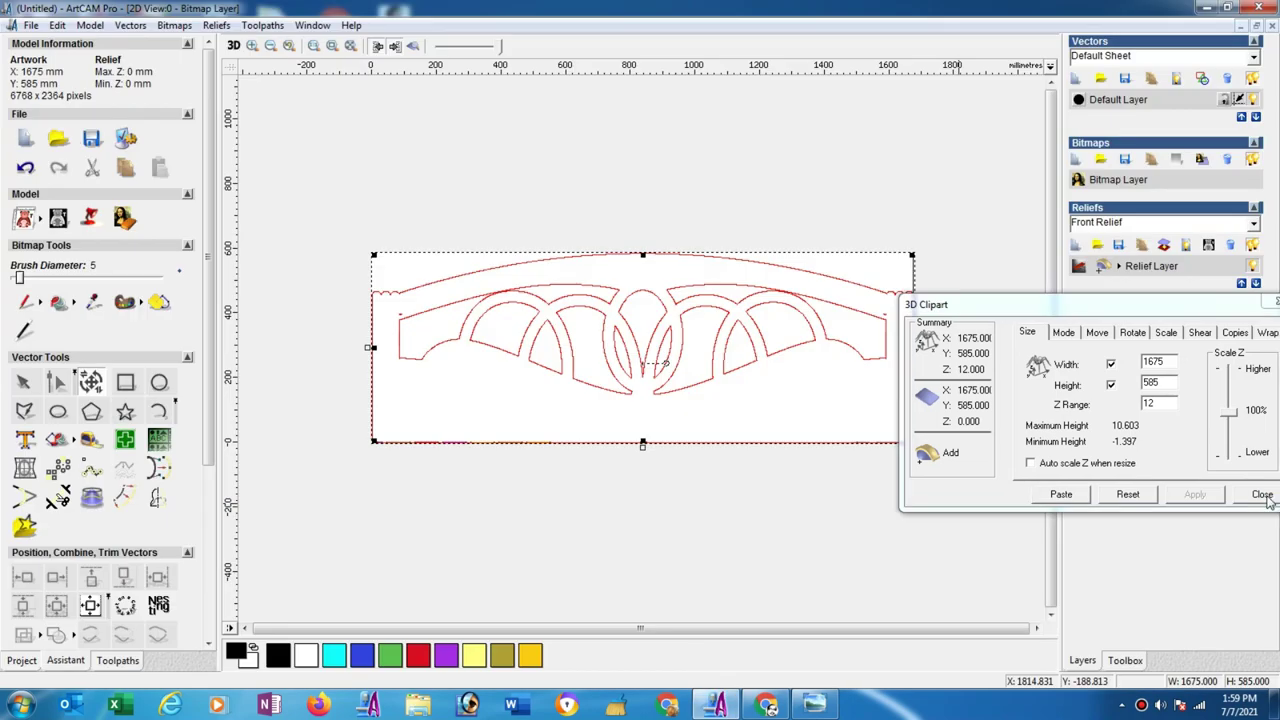
Step: Close the sizing panel and ungroup all the pasted headboard vectors
click(1262, 494)
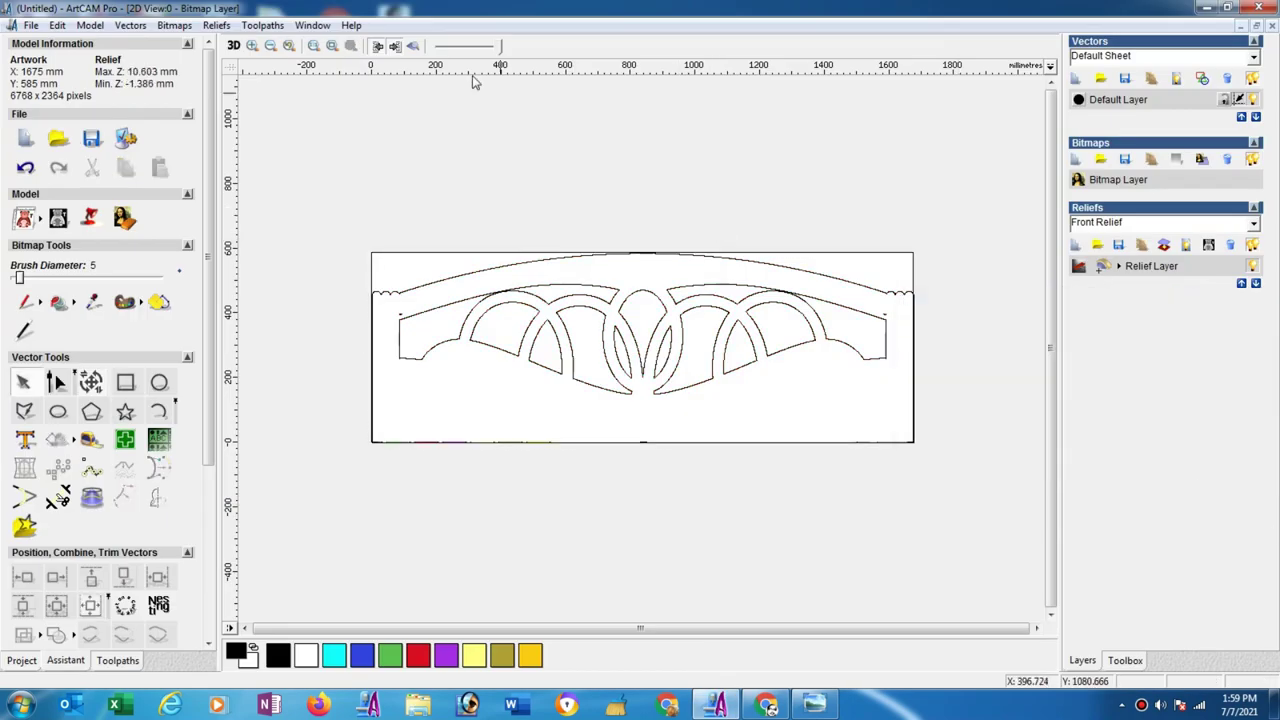
click(414, 46)
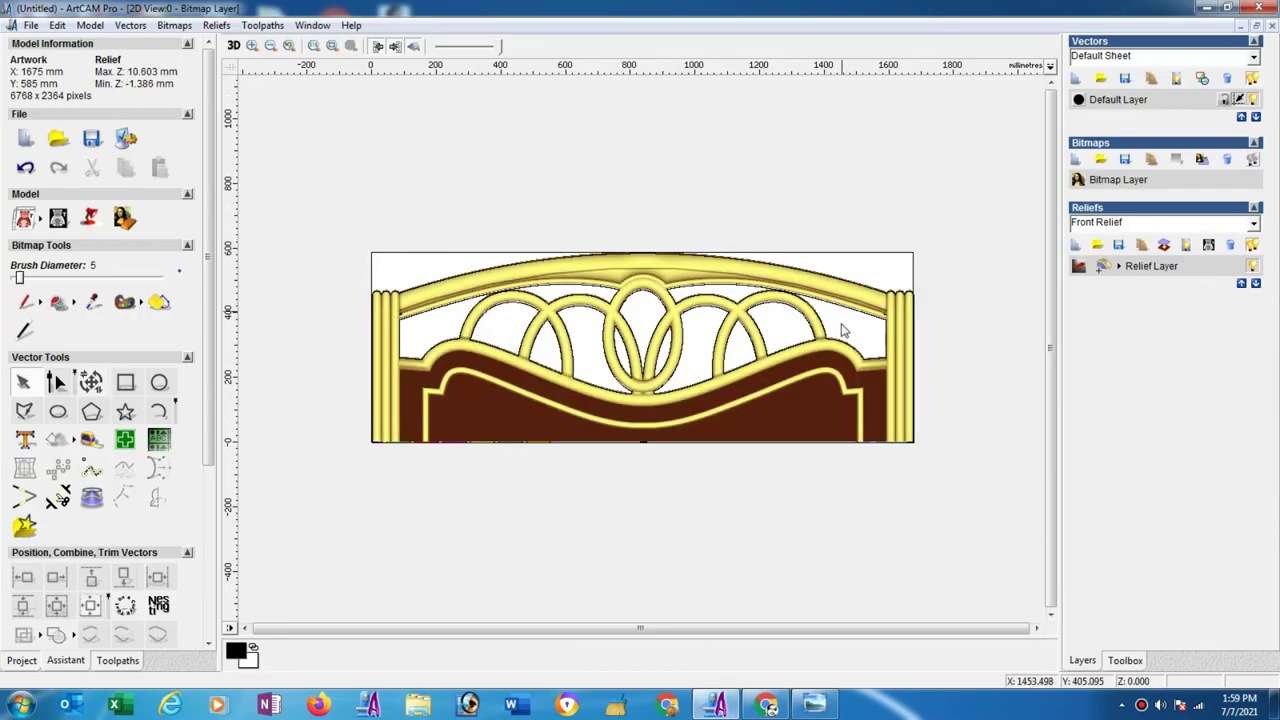
click(914, 321)
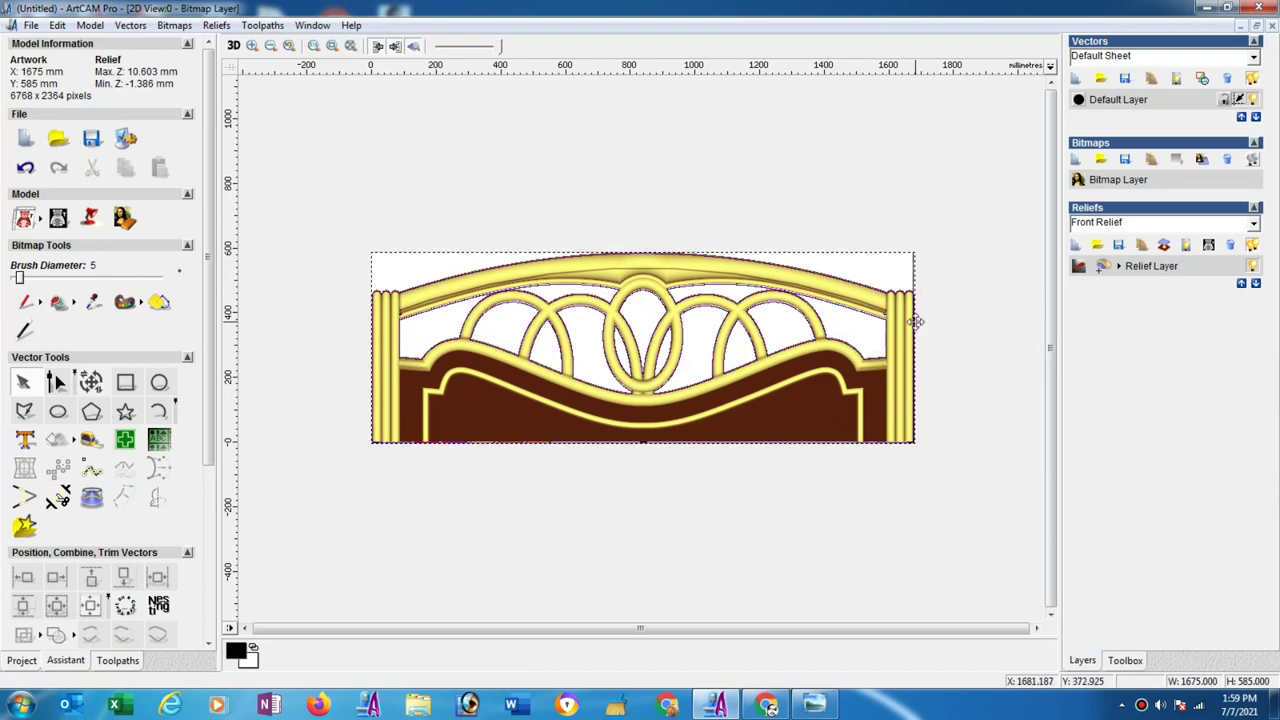
click(414, 46)
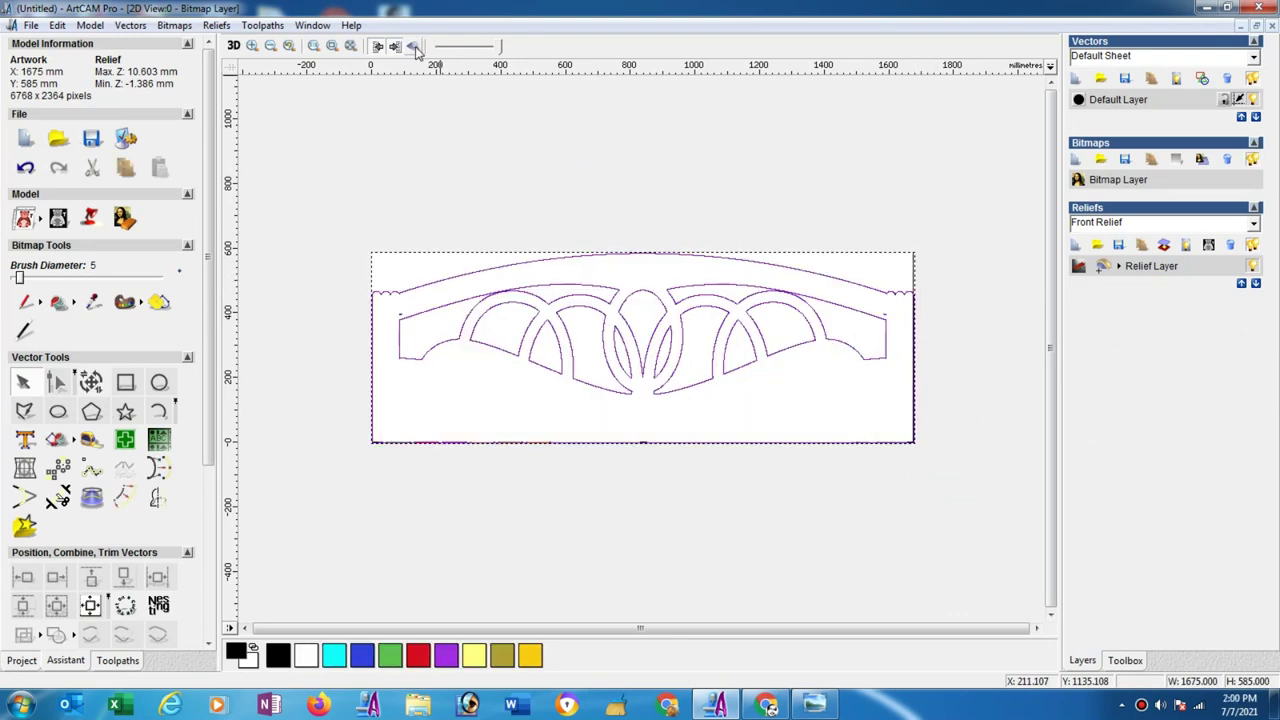
right_click(912, 328)
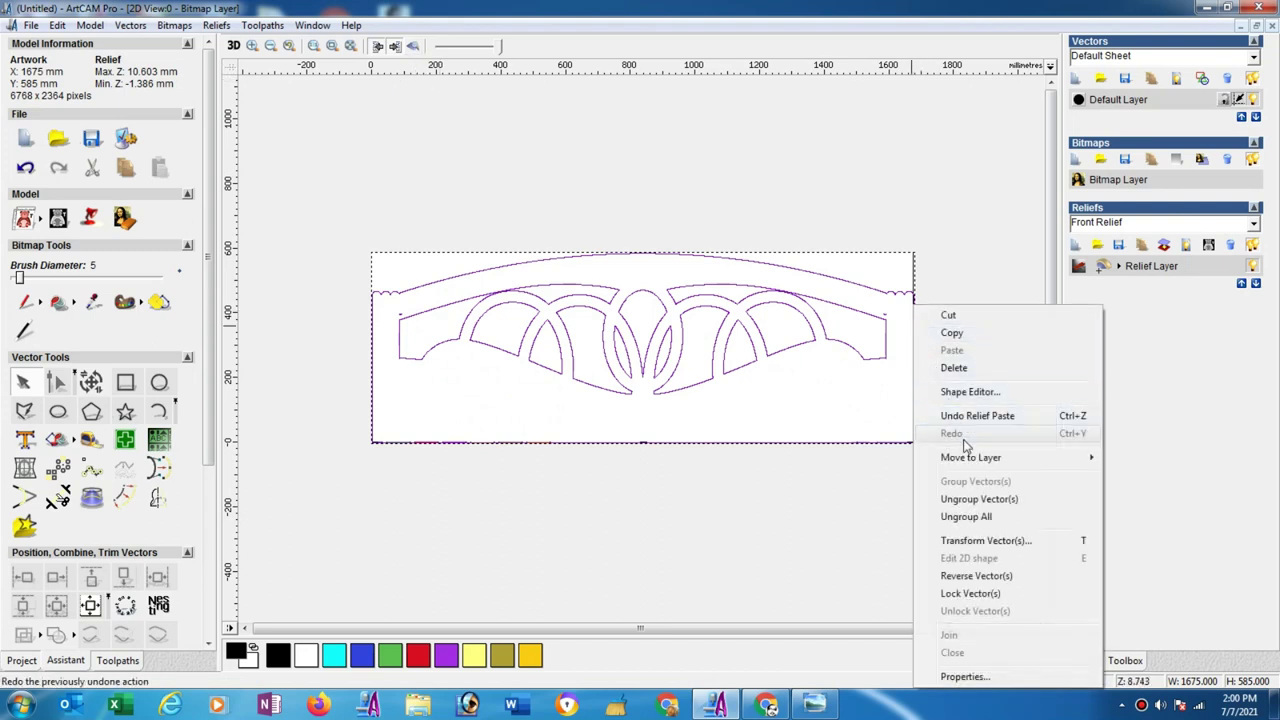
click(979, 518)
Step: Shape the selected vectors into the relief with a 0.1 start height using Merge High
click(931, 337)
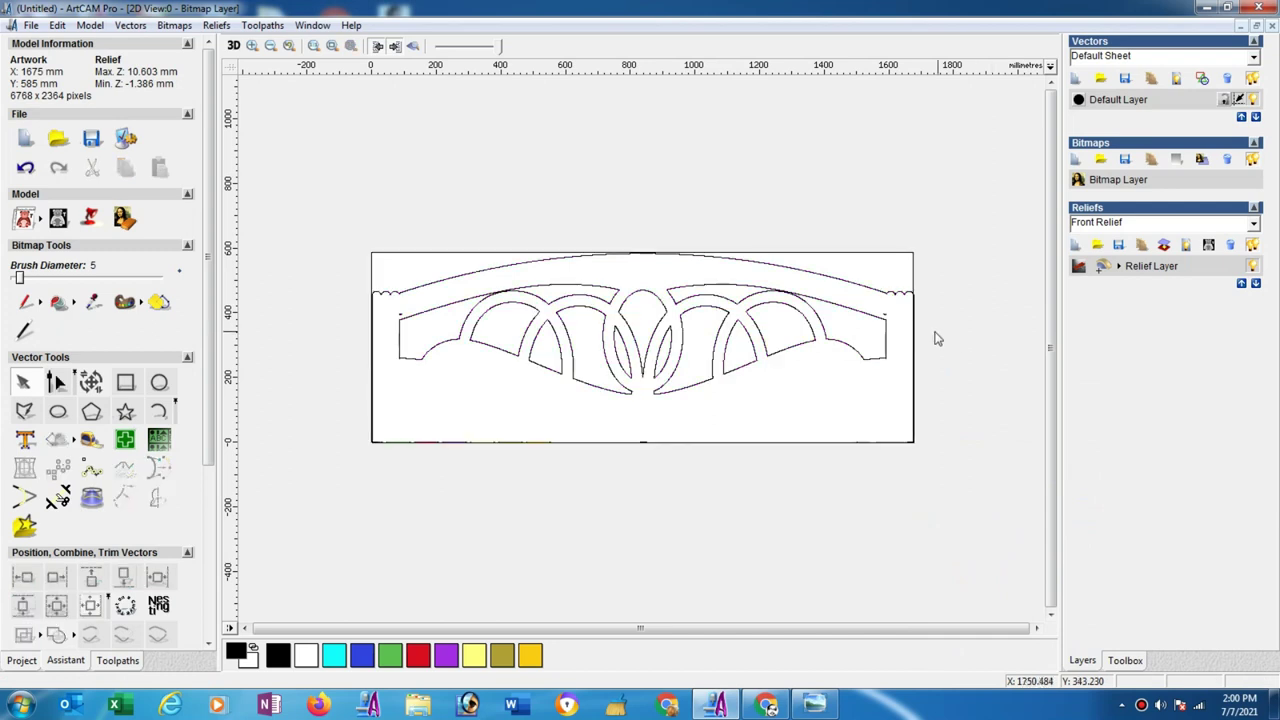
click(914, 341)
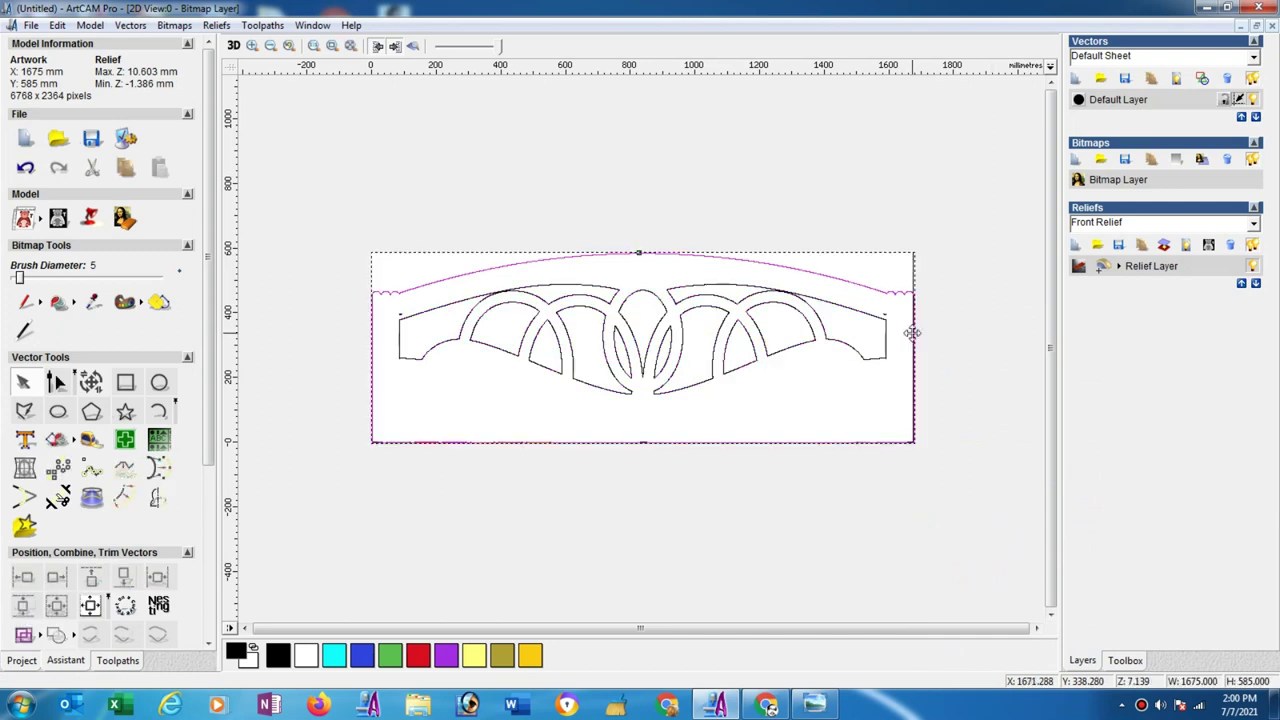
right_click(914, 341)
click(975, 392)
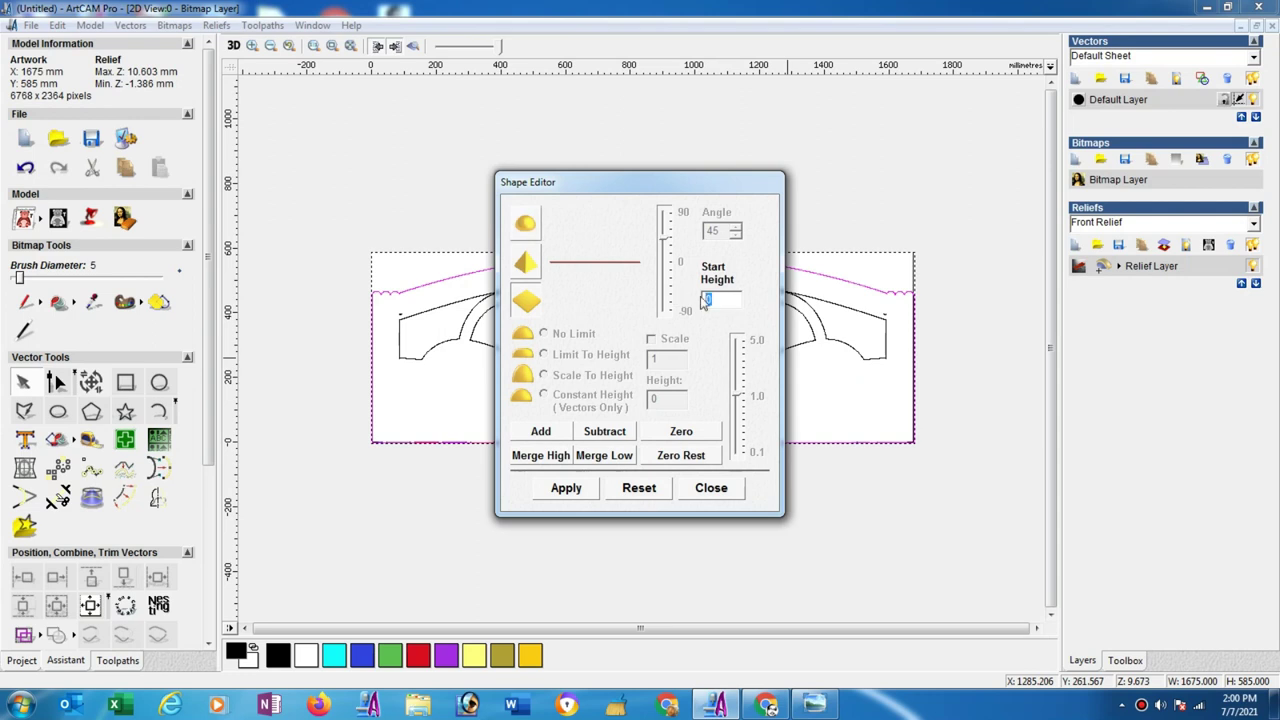
click(553, 462)
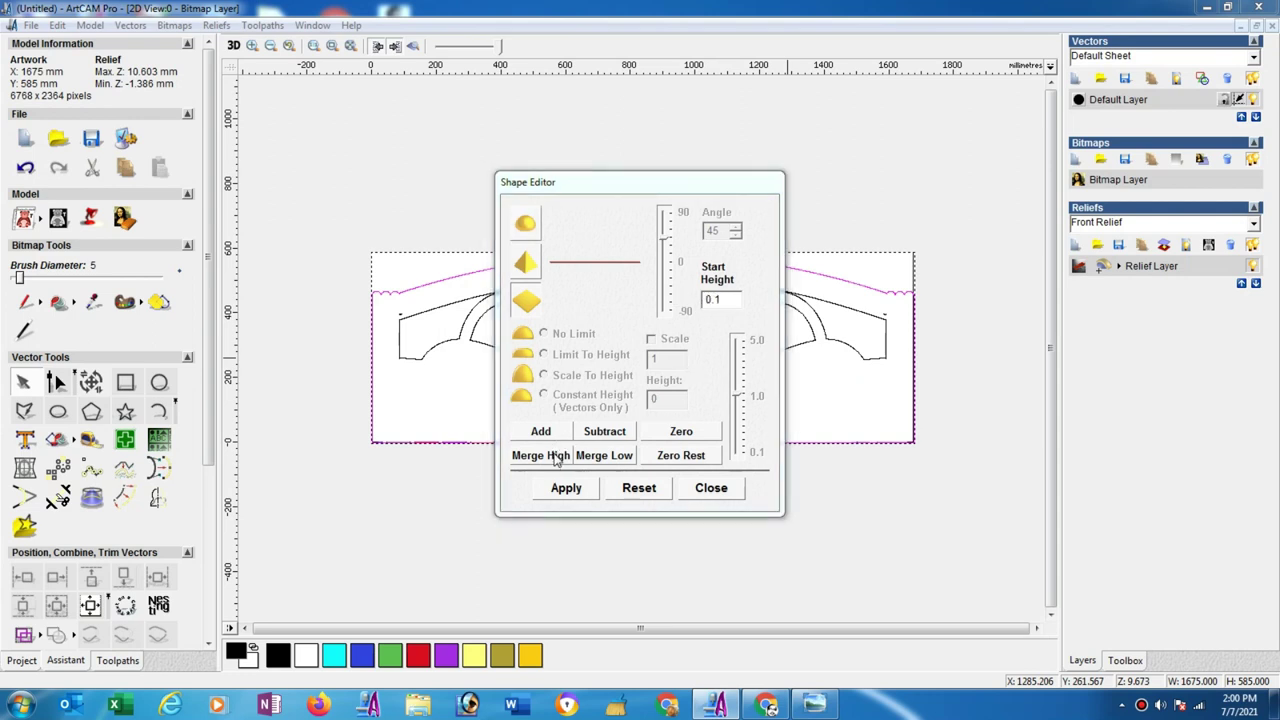
click(557, 458)
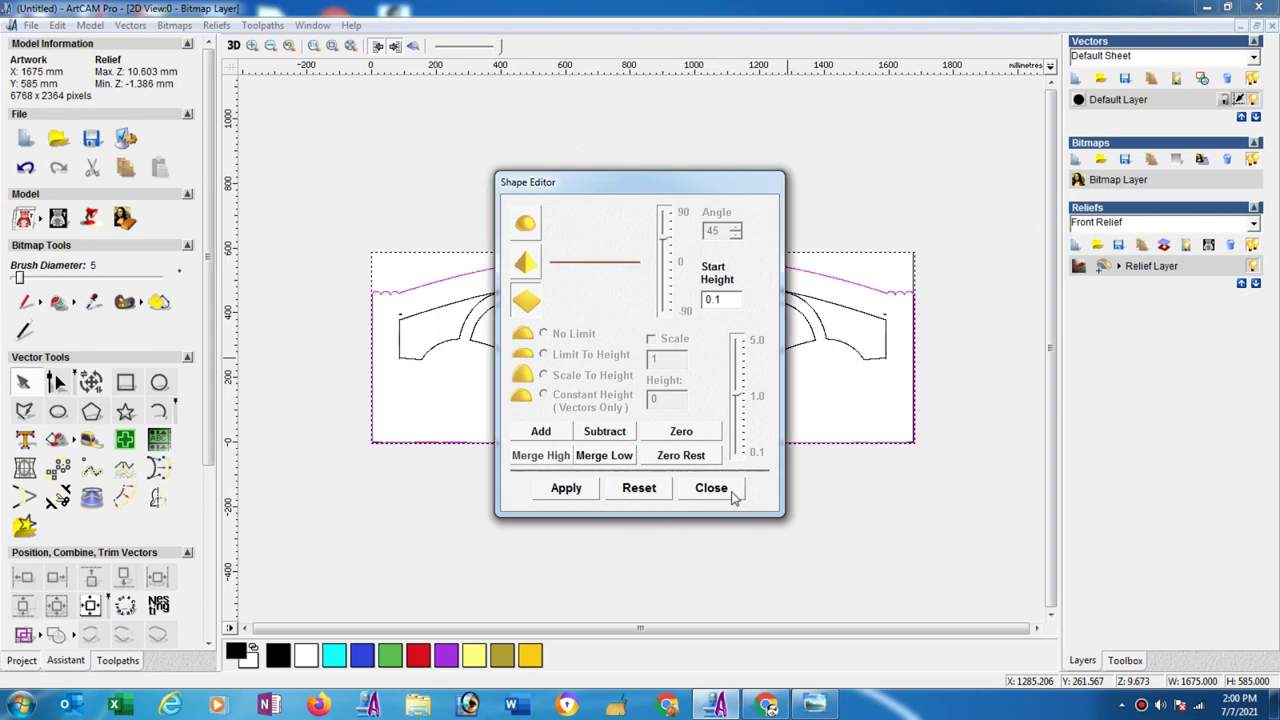
click(712, 488)
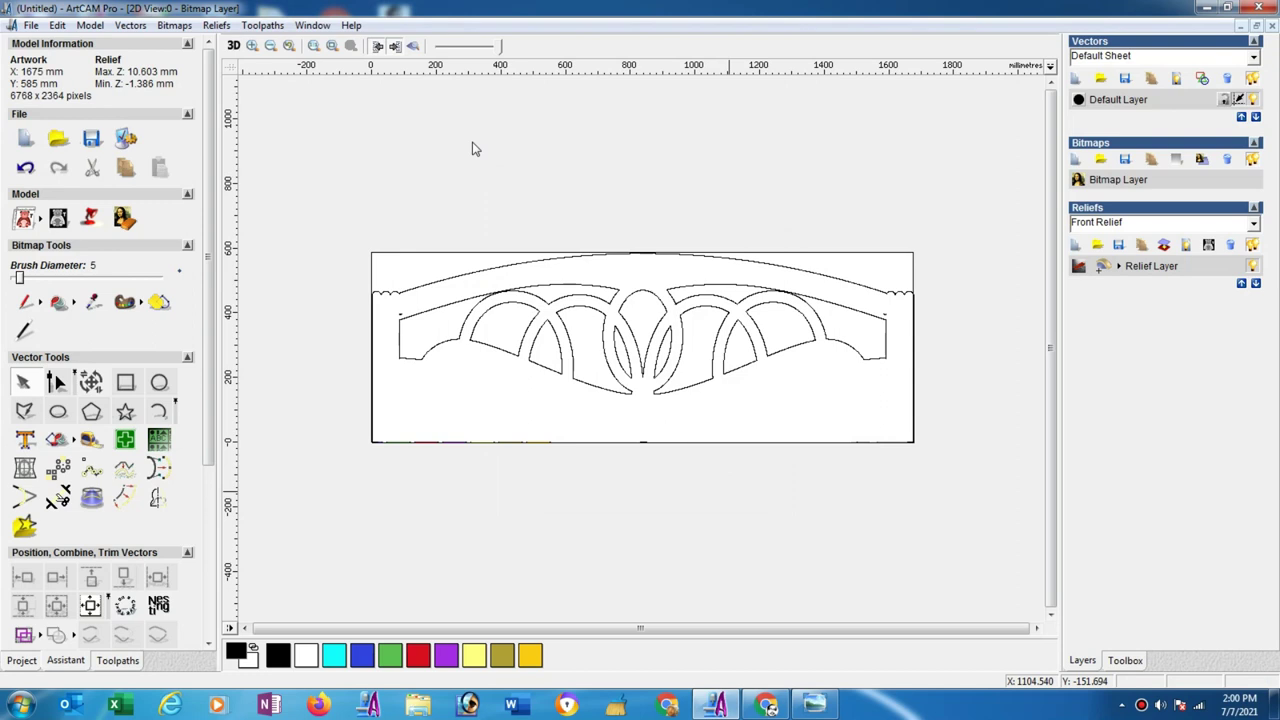
Step: Show the relief shaded and rotate the model 90° clockwise to 585 × 1675 mm
click(414, 46)
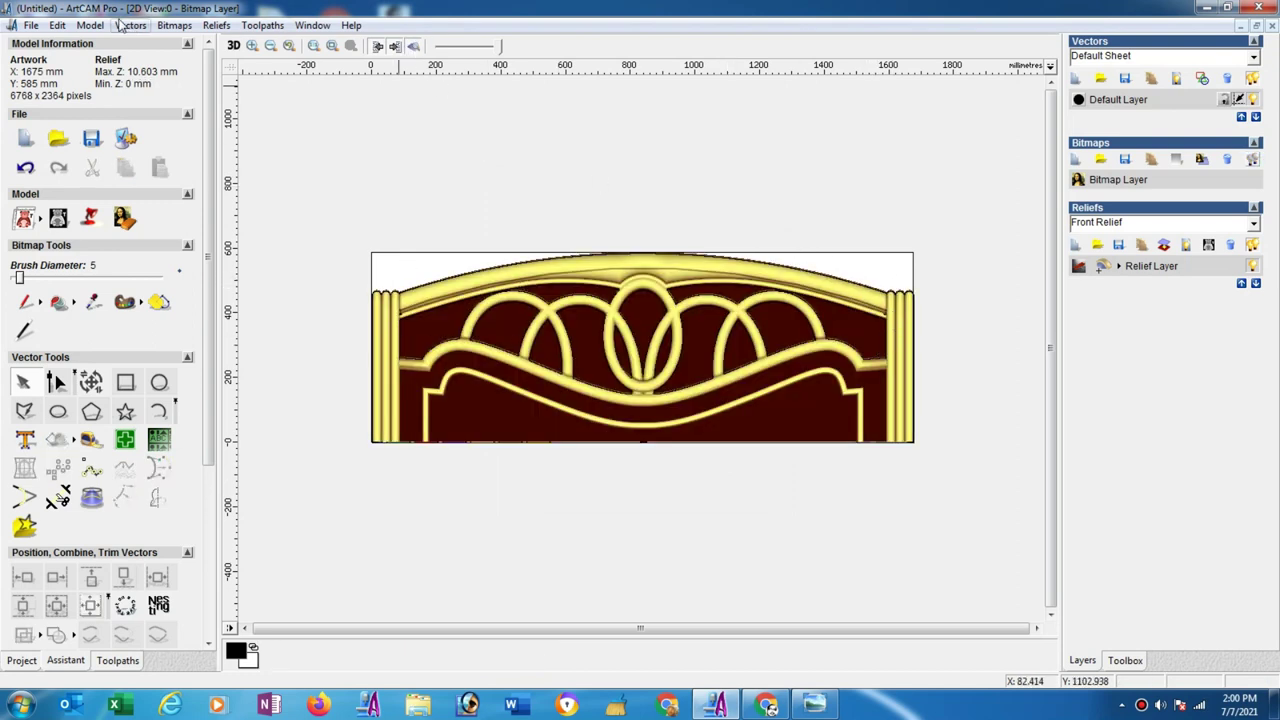
click(92, 27)
mouse_move(136, 156)
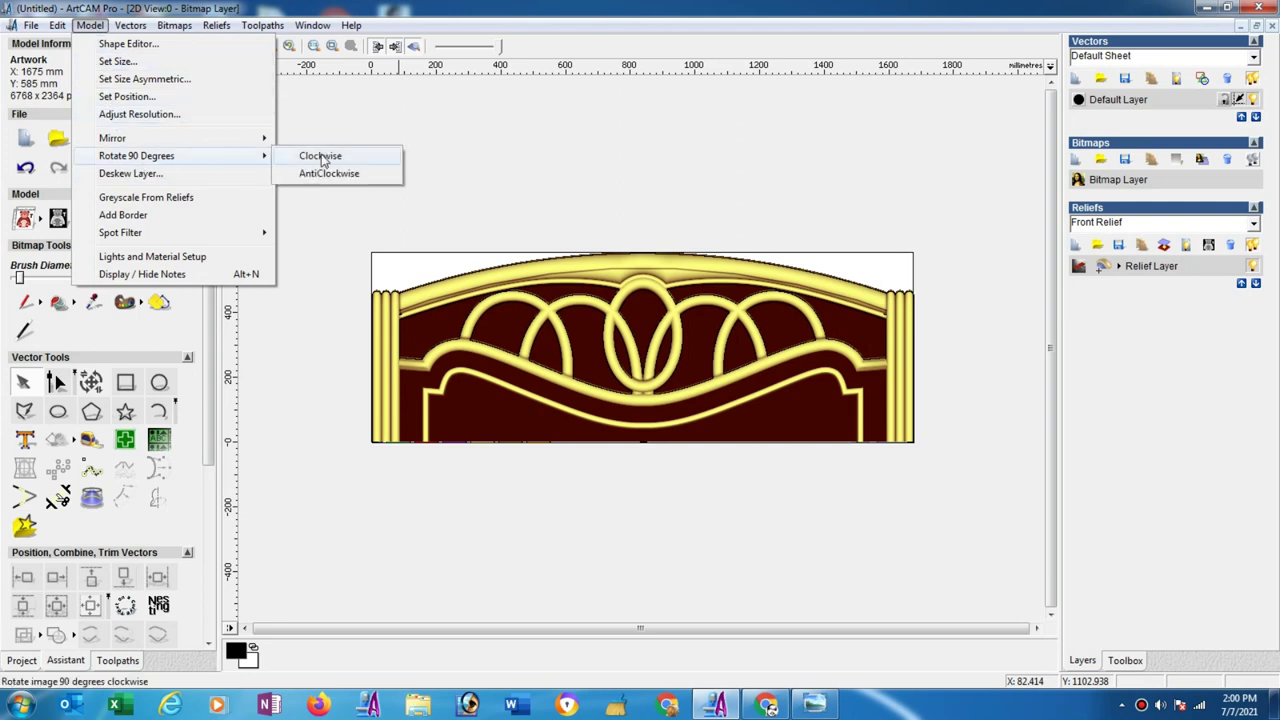
click(320, 157)
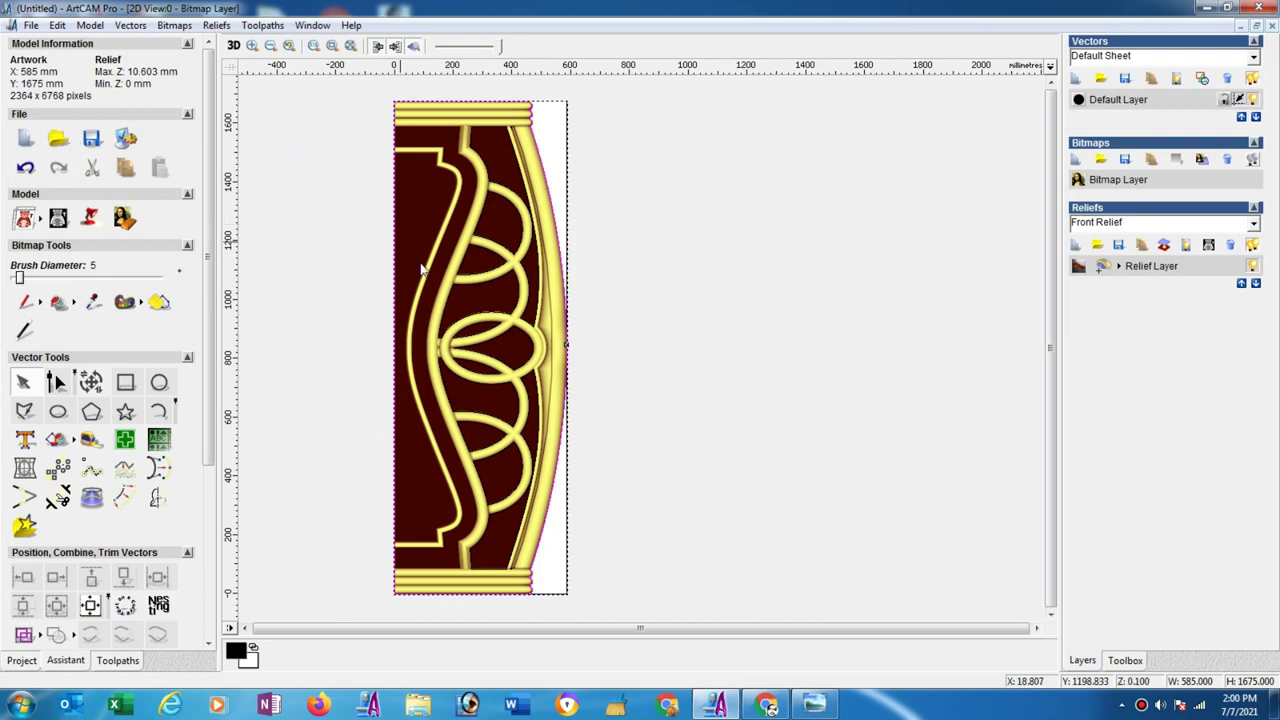
click(127, 663)
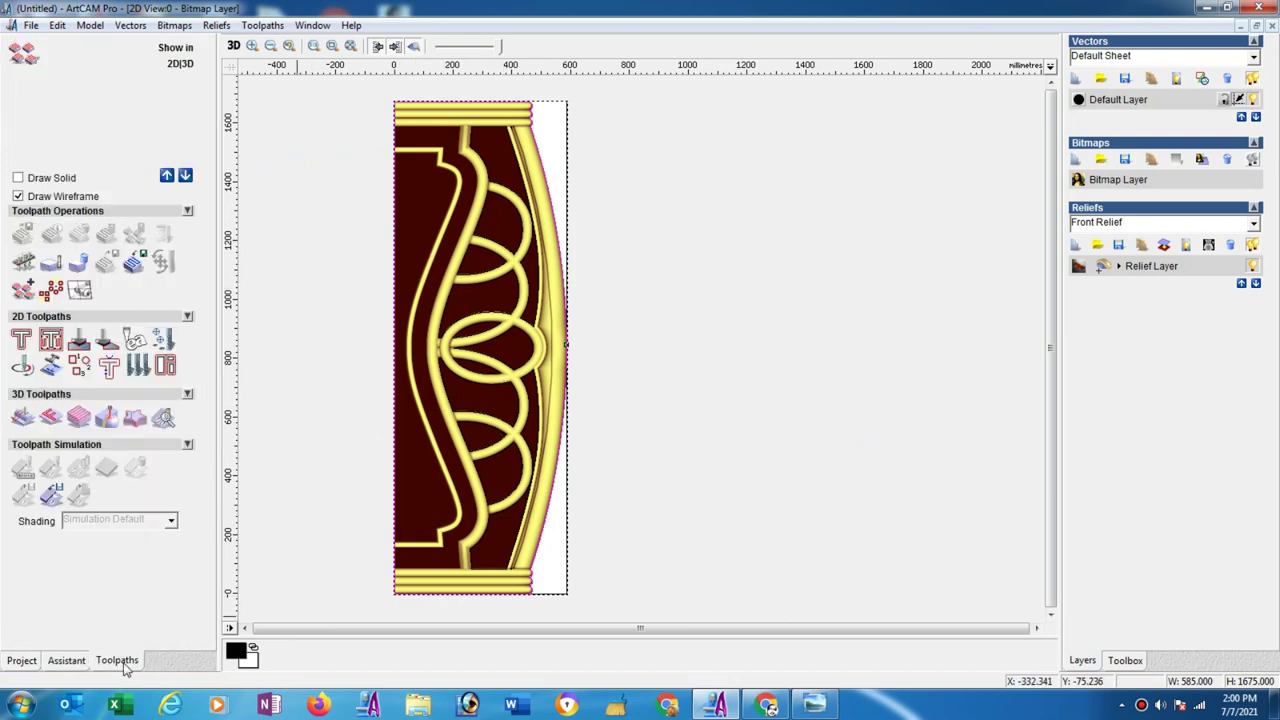
Step: Set up a 2D profile with 5 mm finish depth using End Mill 6 mm at 0.5 stepdown
click(20, 343)
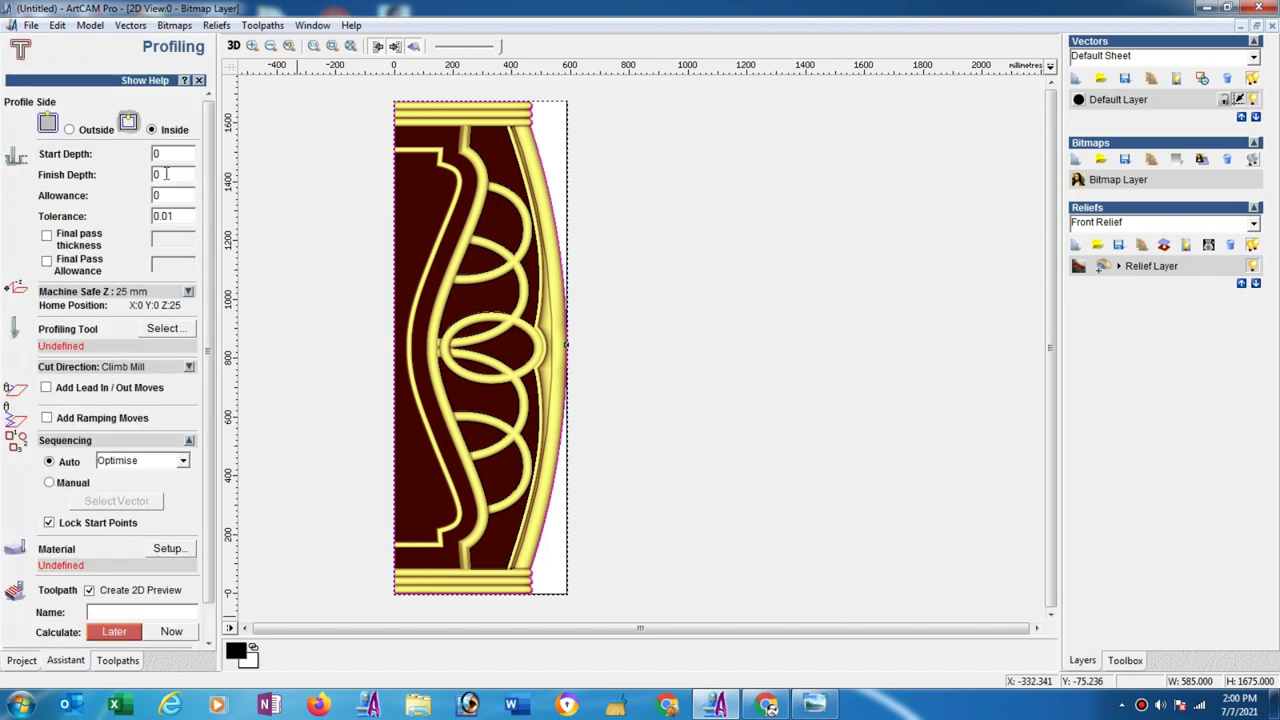
double_click(166, 174)
text(5)
click(182, 330)
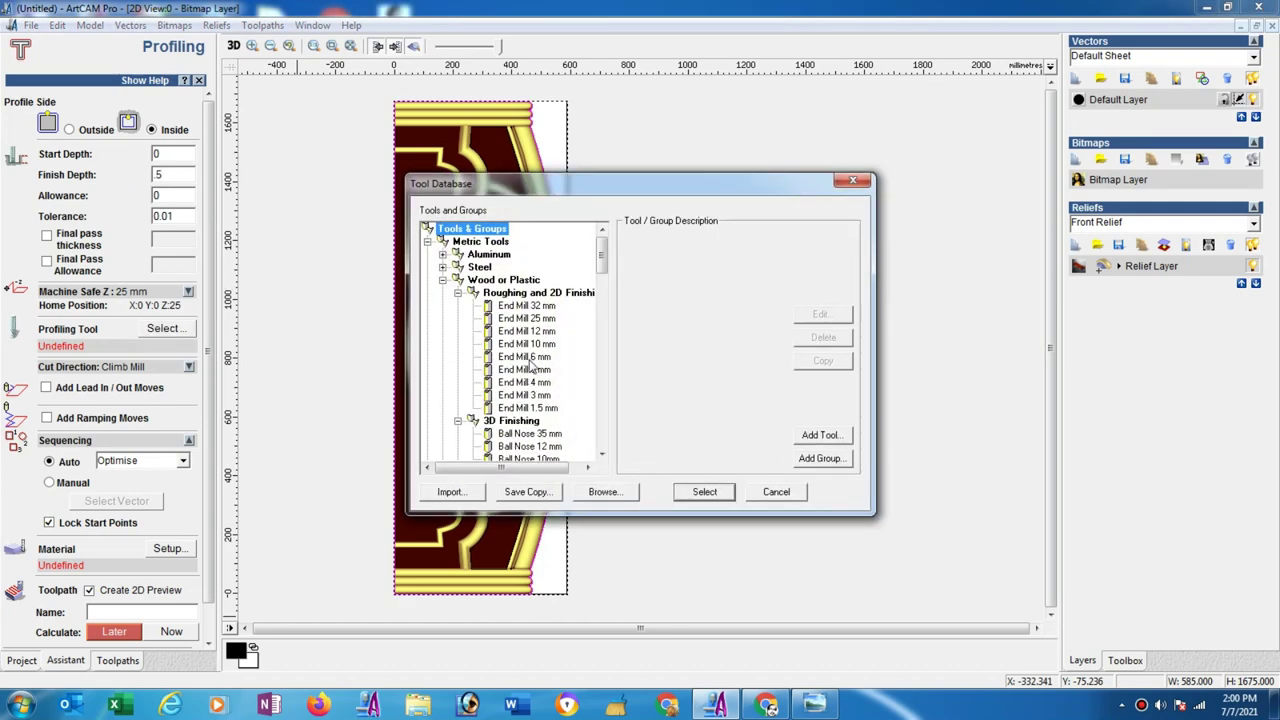
click(525, 357)
click(820, 315)
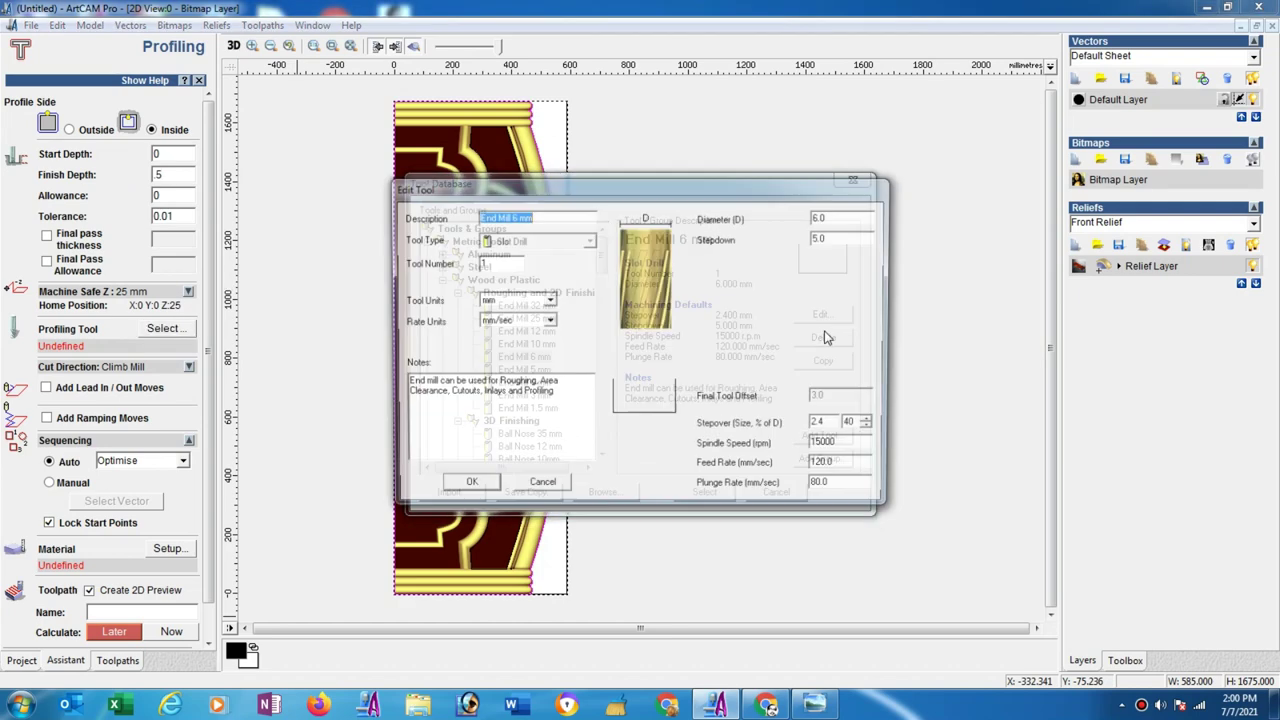
double_click(840, 238)
text(.5)
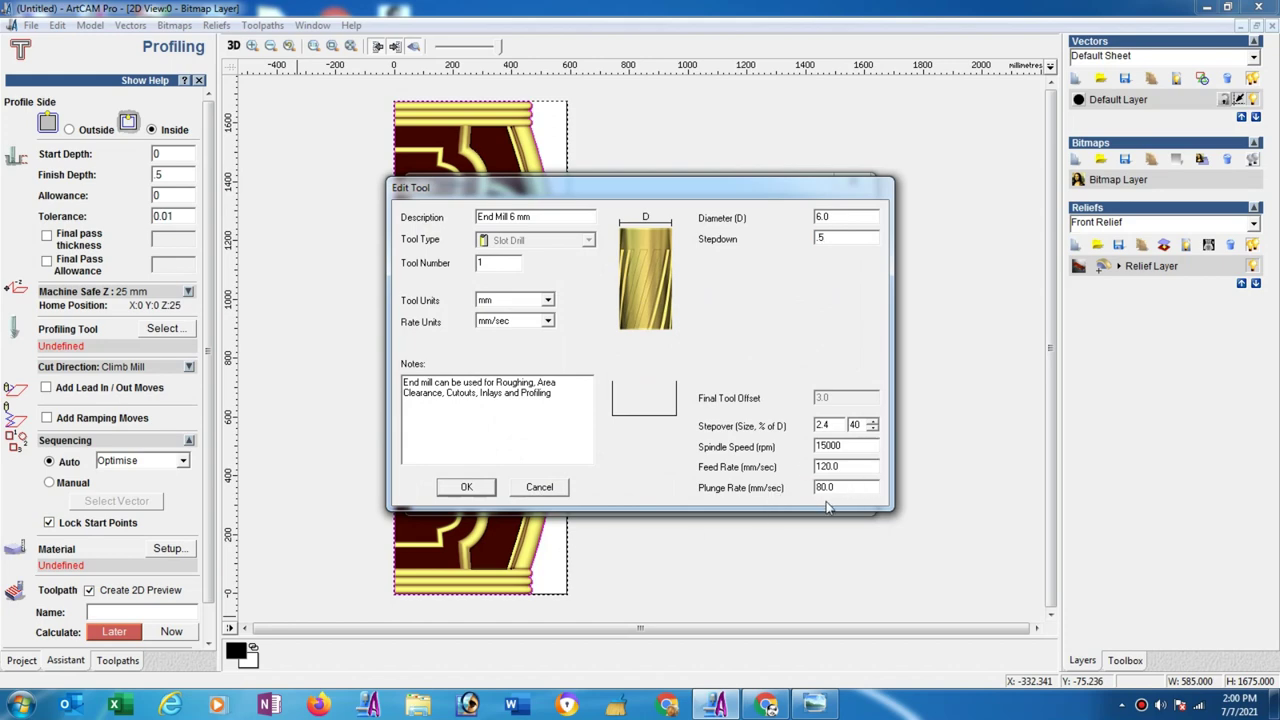
click(479, 488)
click(703, 503)
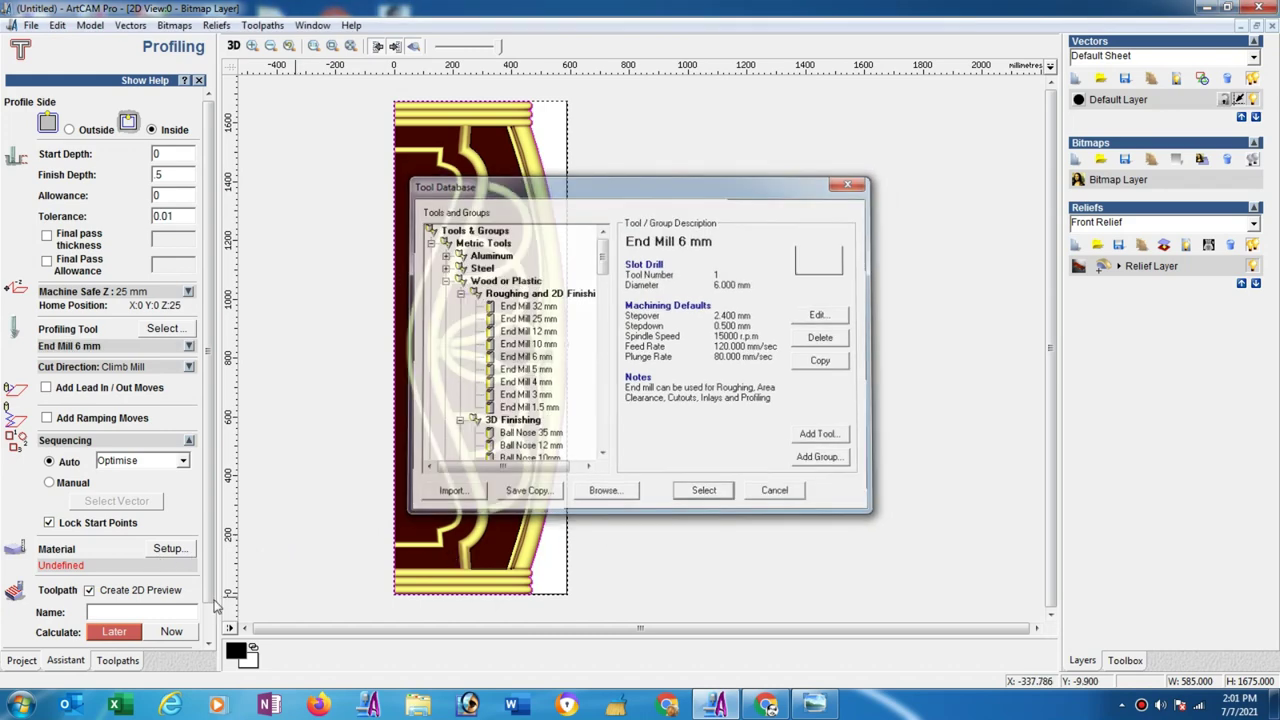
scroll(212, 580, down, 1)
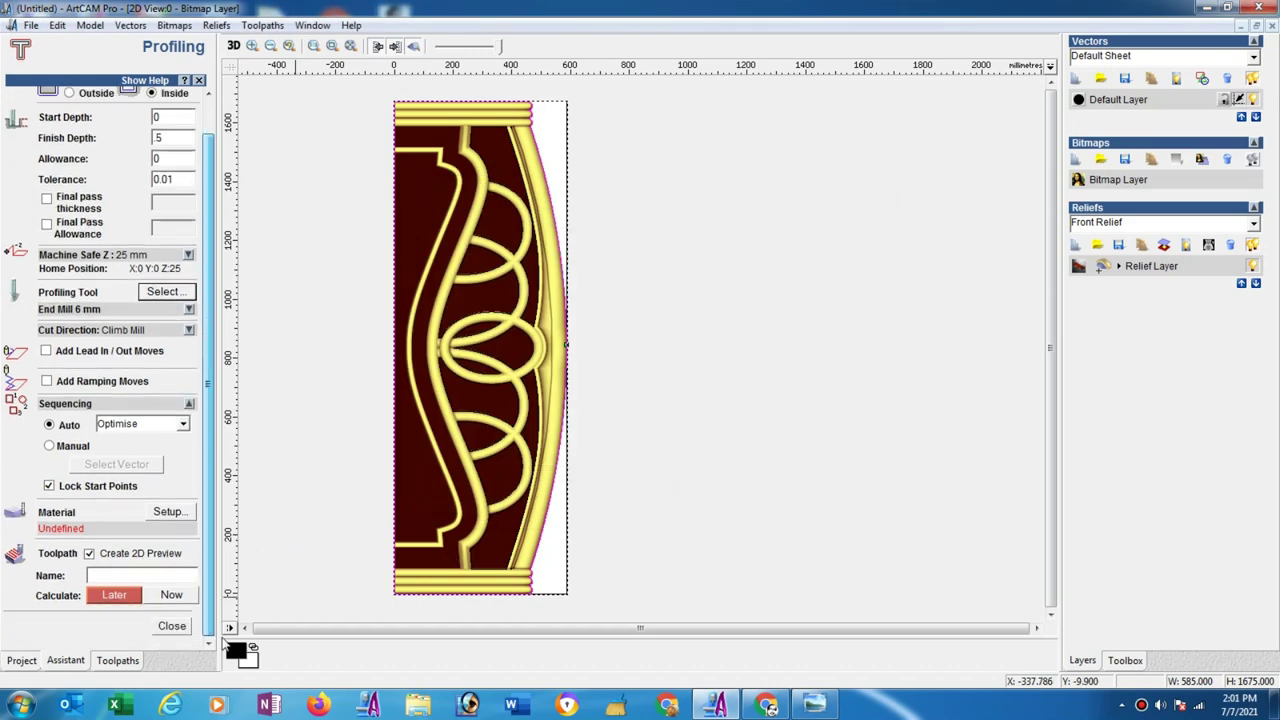
Step: Set the material thickness to 50 mm and calculate the Profile toolpath
click(168, 512)
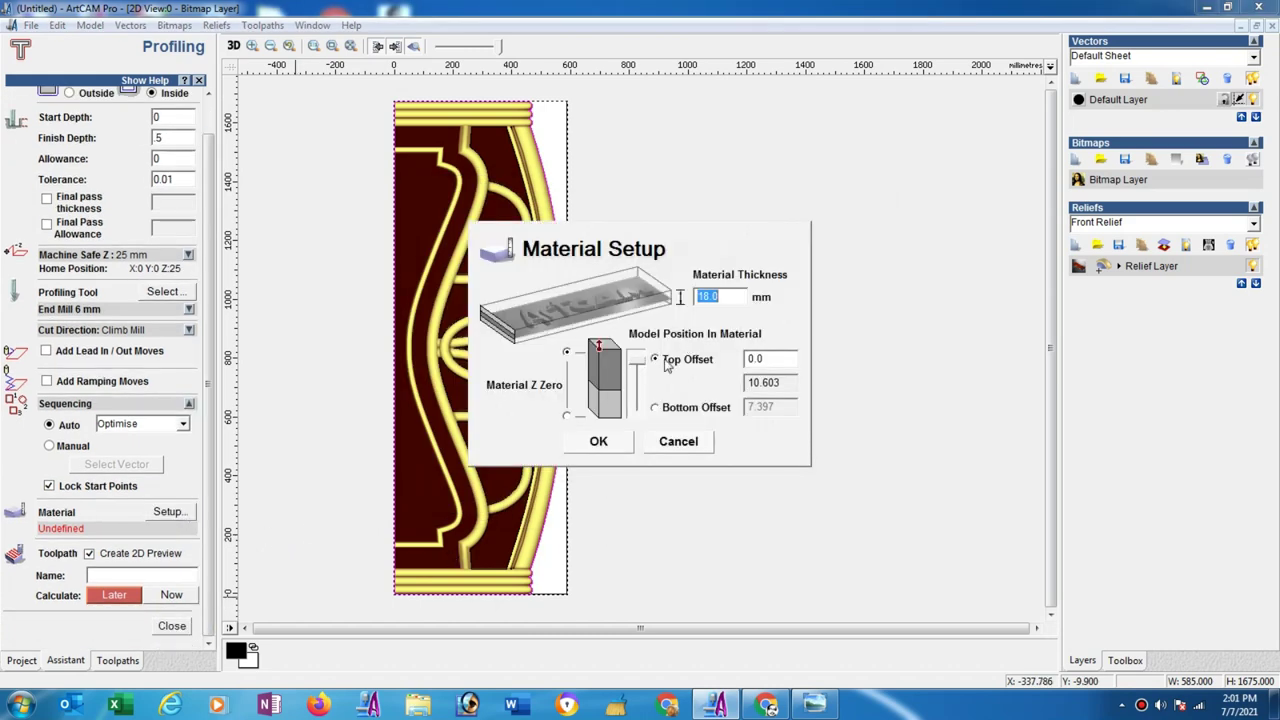
text(50)
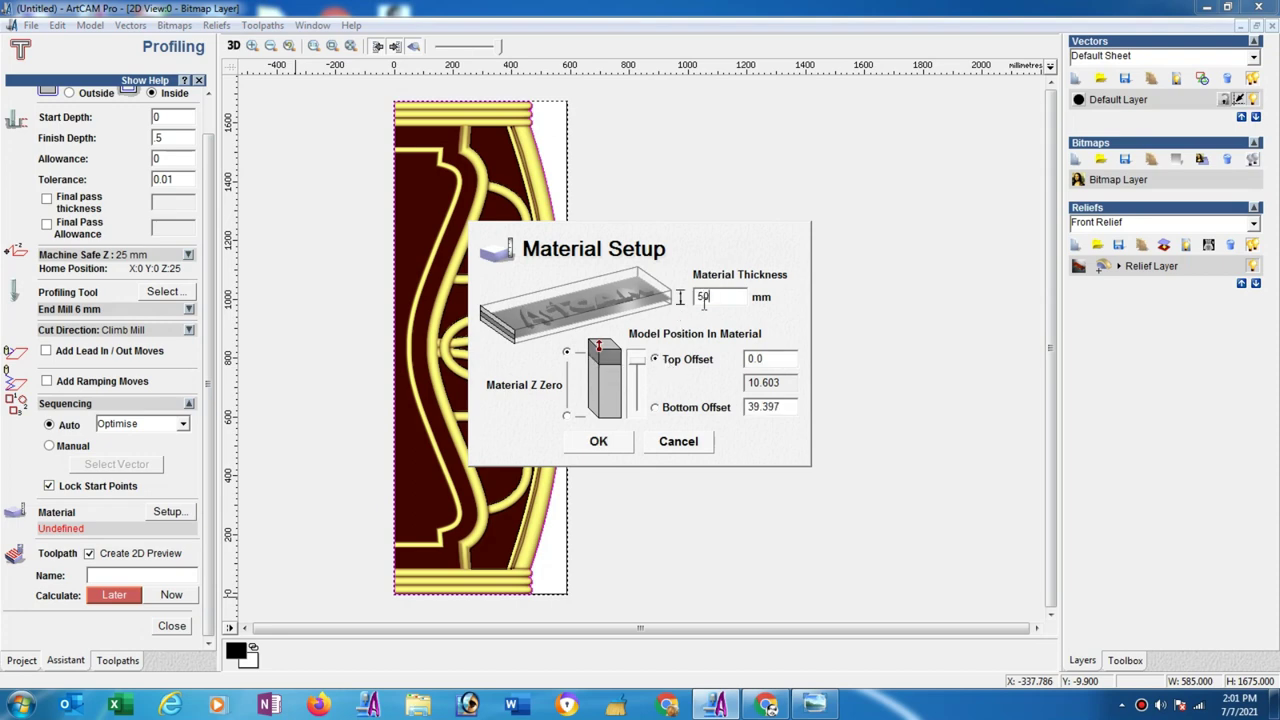
click(598, 441)
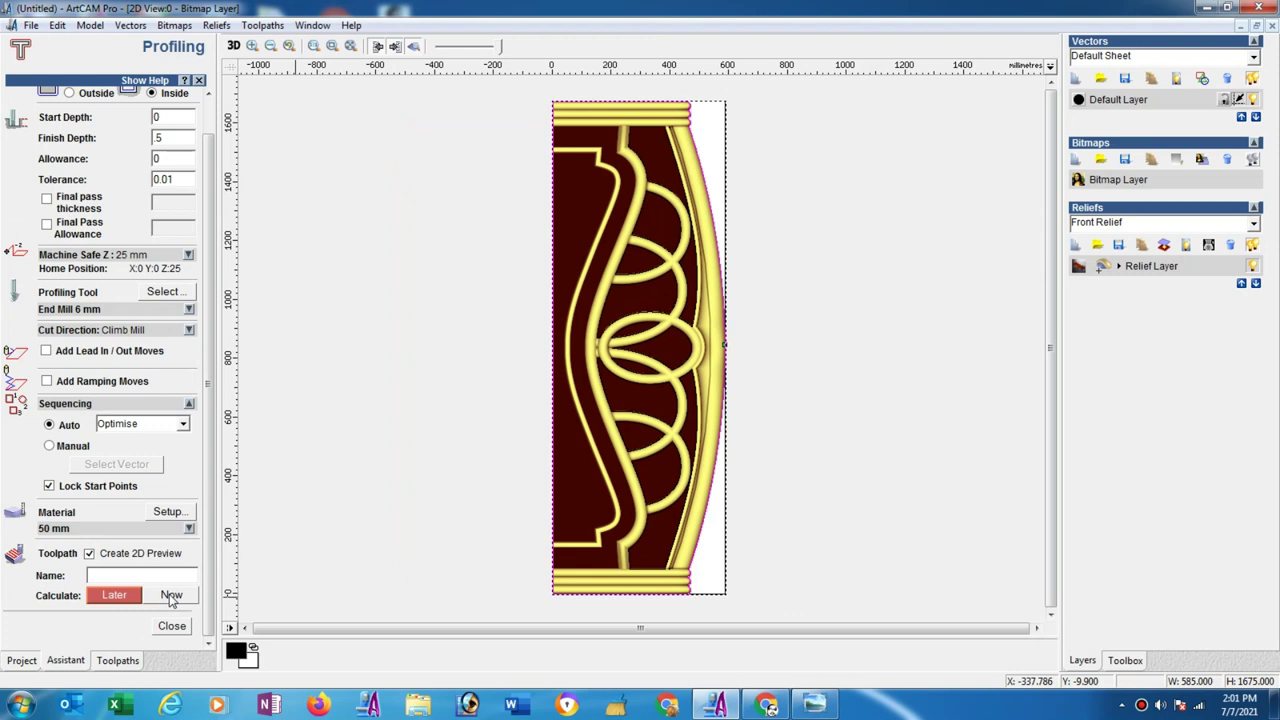
click(170, 595)
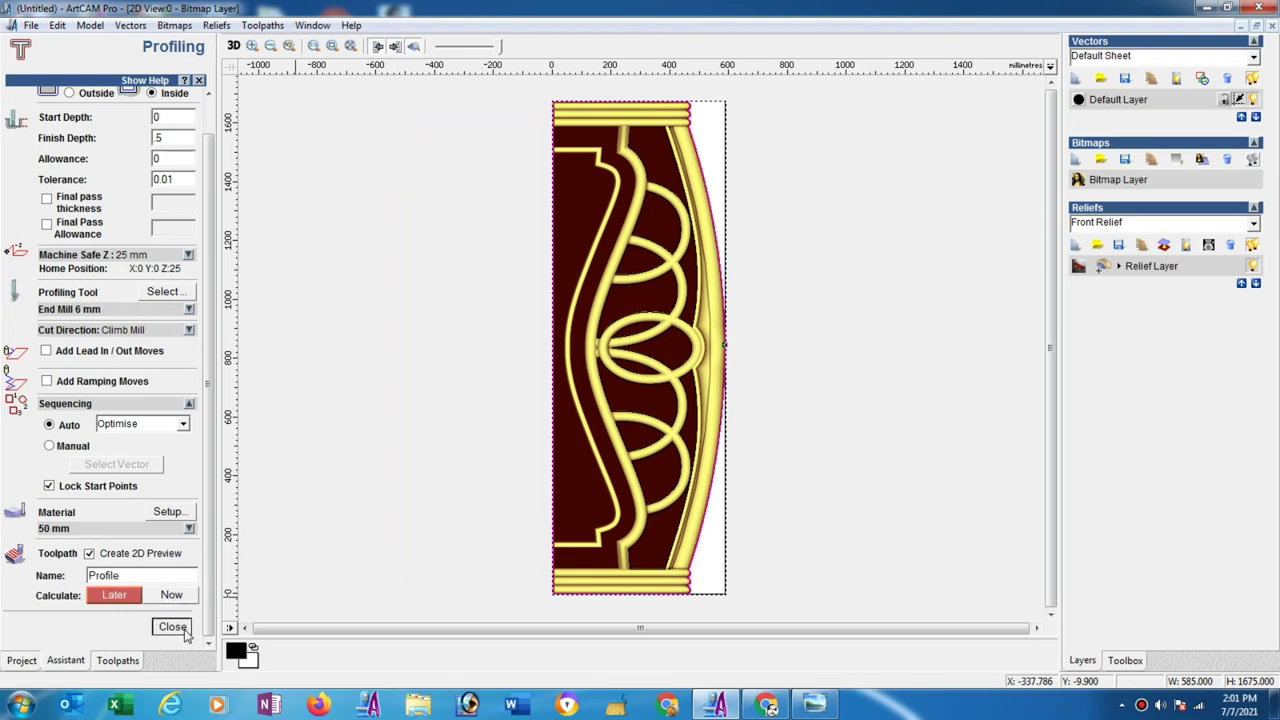
click(172, 627)
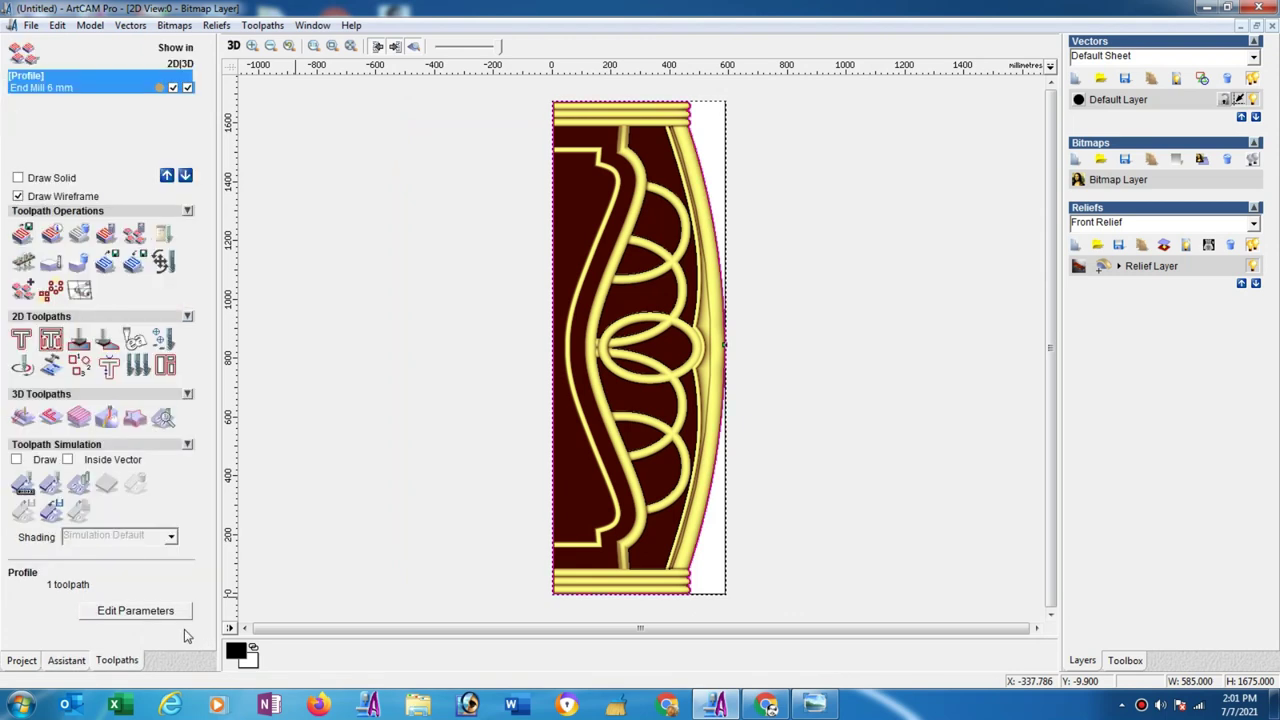
click(311, 26)
Step: Tile the 2D and 3D views vertically and rotate the rendered headboard relief in 3D
click(330, 60)
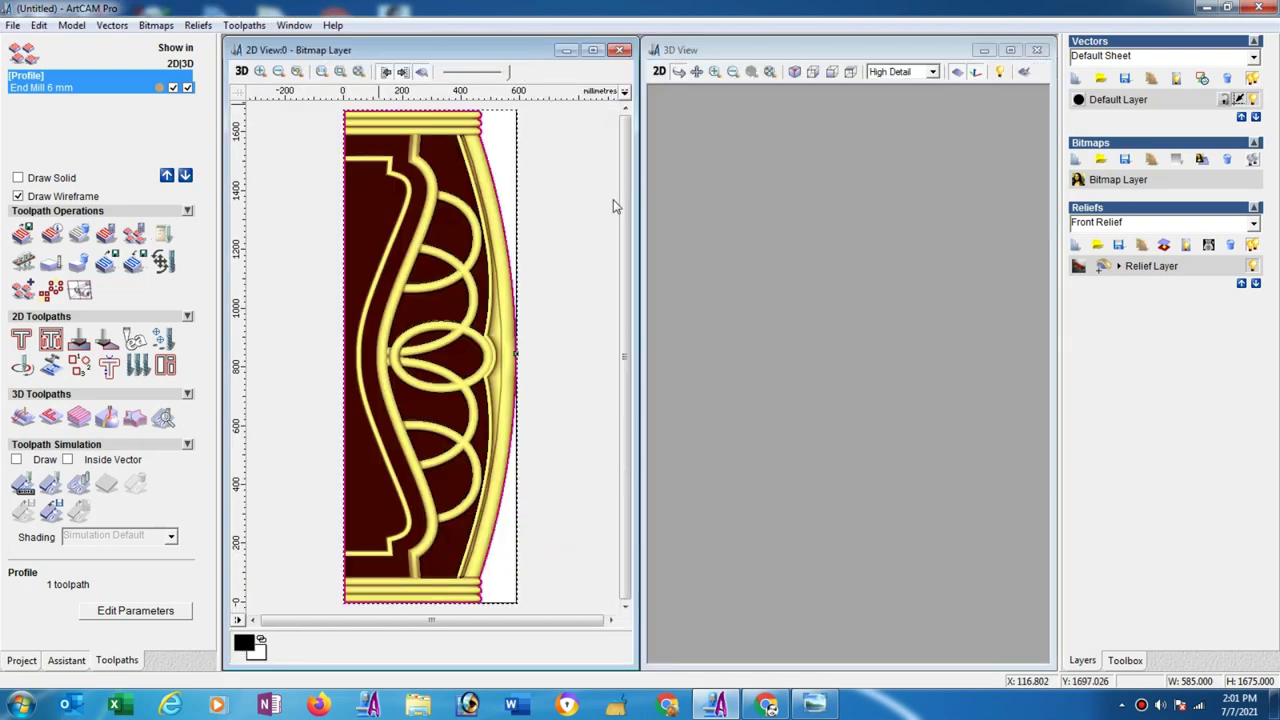
click(911, 295)
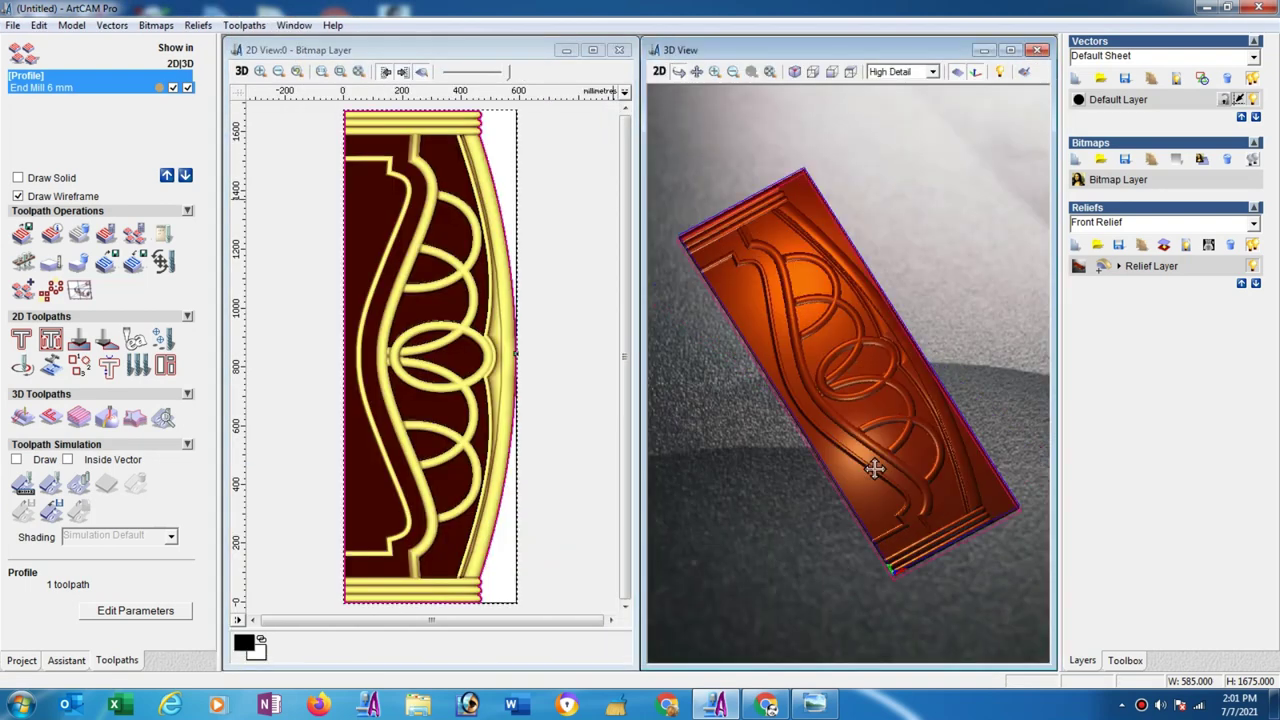
drag(874, 469, 852, 466)
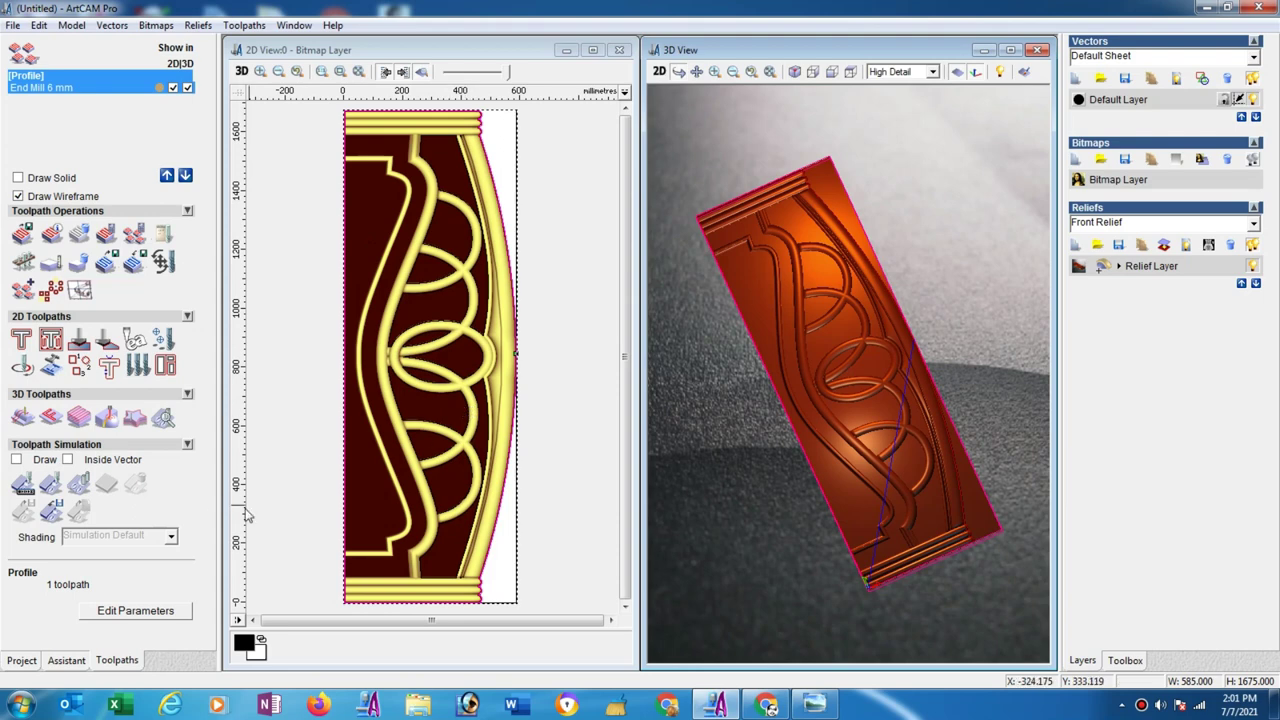
Step: Calculate a raster Machine Relief toolpath over the selected vector area using Ball Nose 6 mm
click(25, 418)
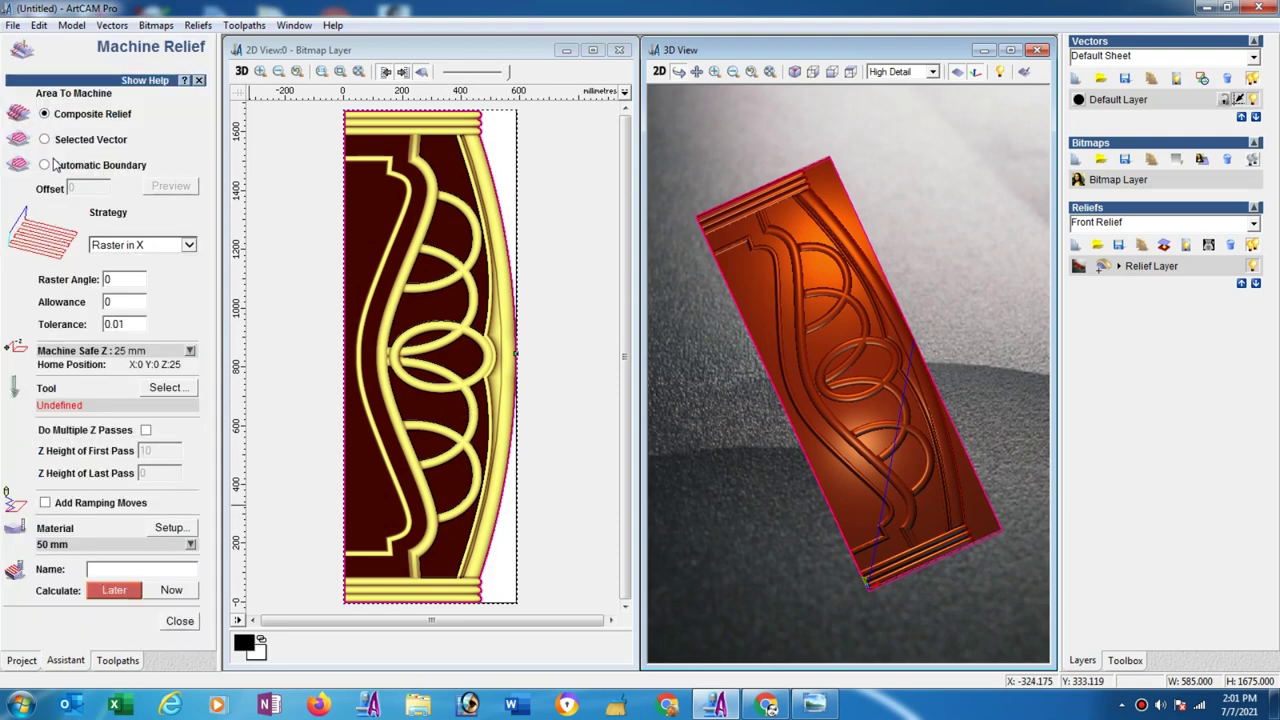
click(44, 140)
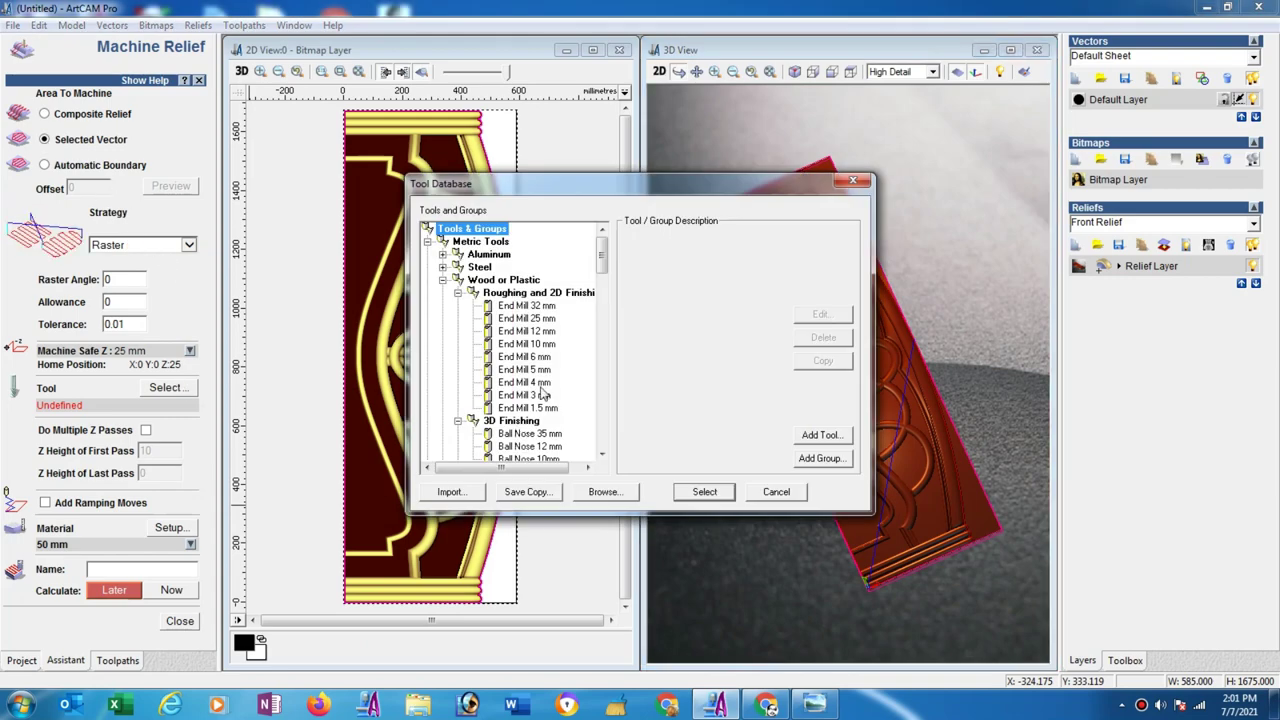
click(601, 456)
click(601, 456)
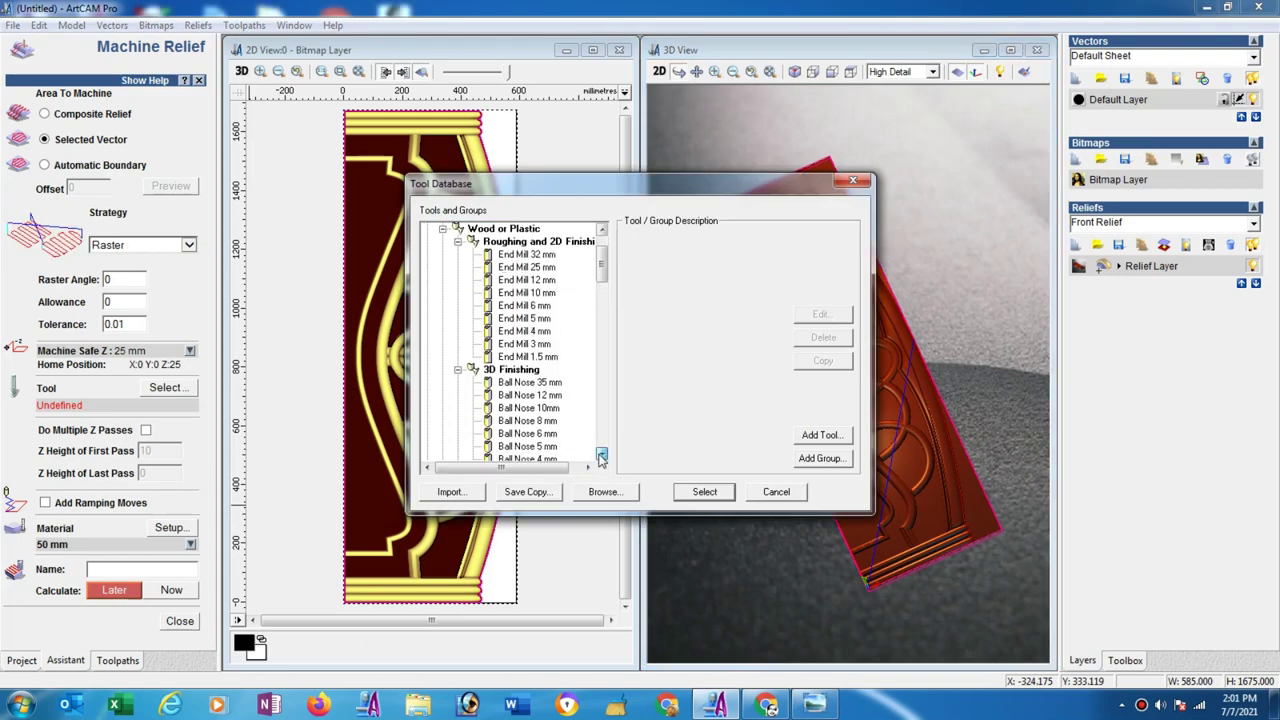
click(527, 433)
click(841, 318)
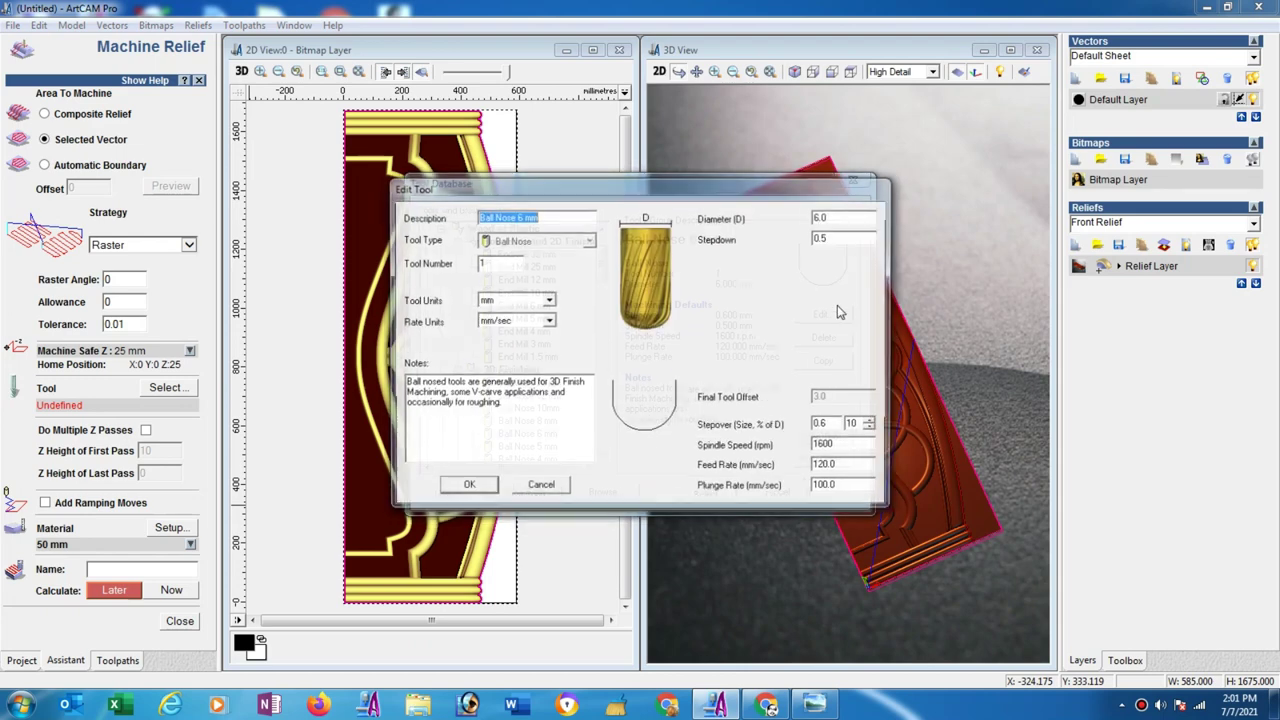
double_click(849, 446)
text(1)
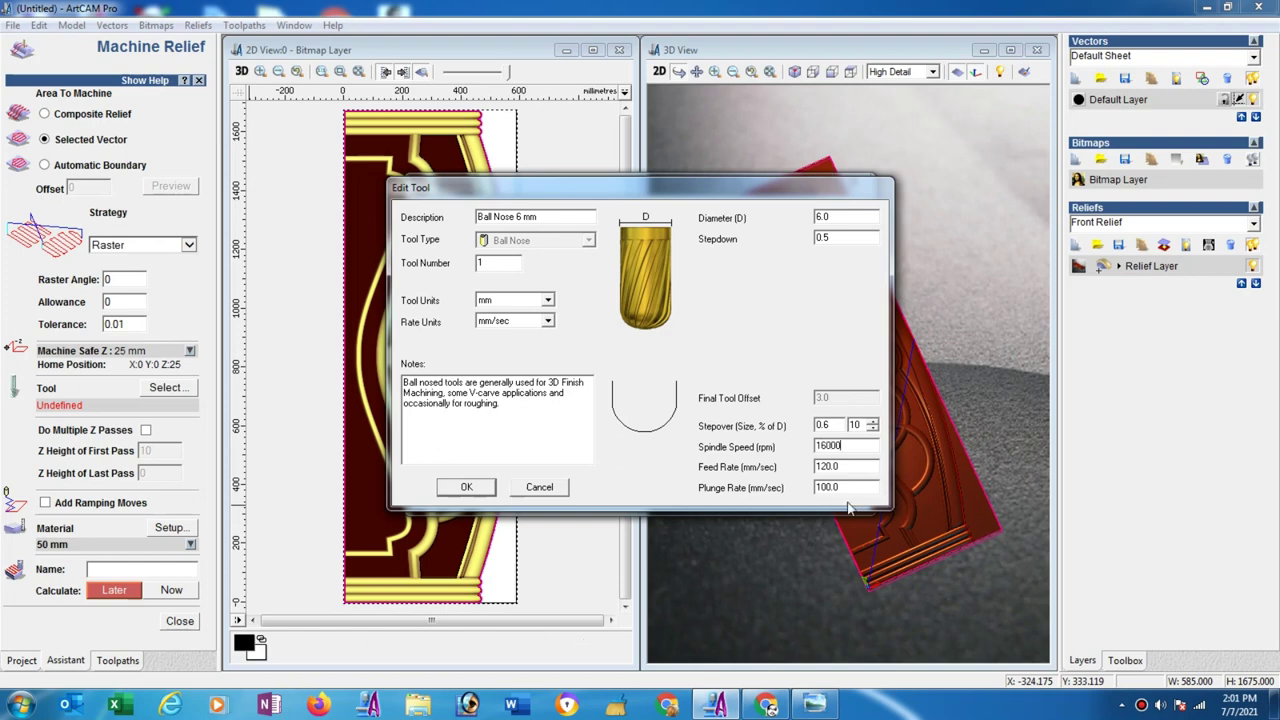
click(466, 489)
click(716, 495)
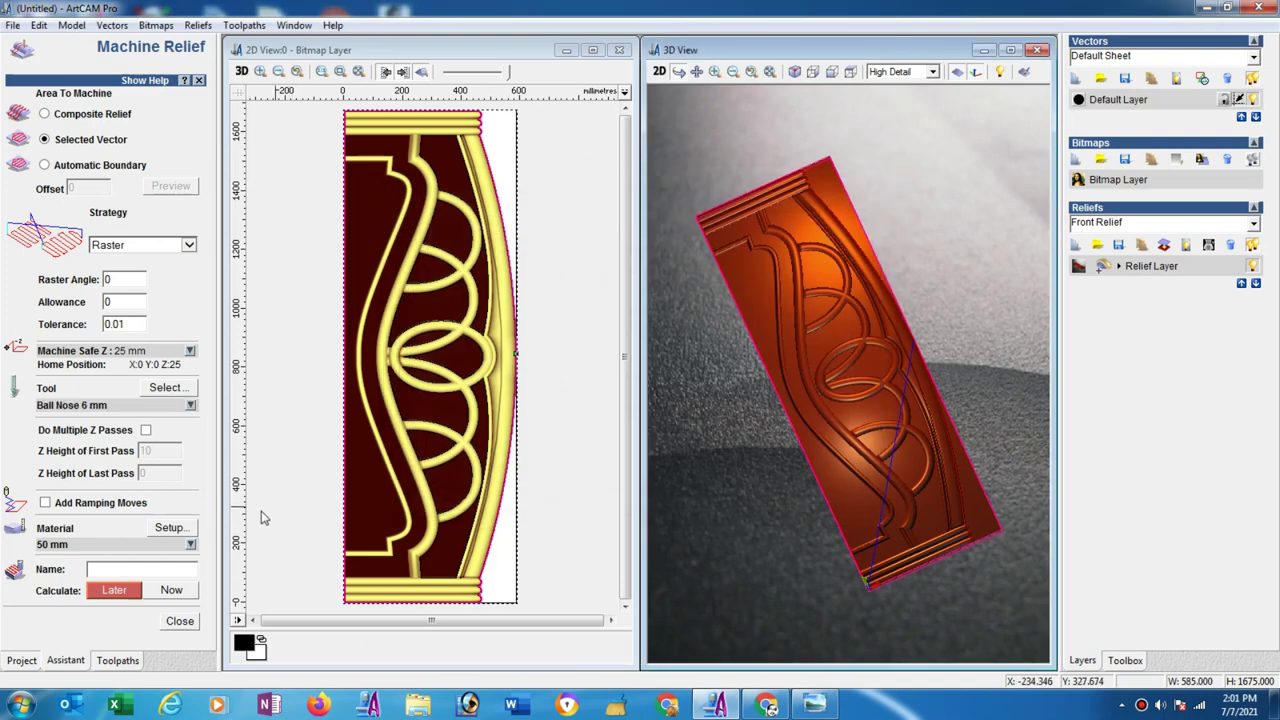
click(172, 591)
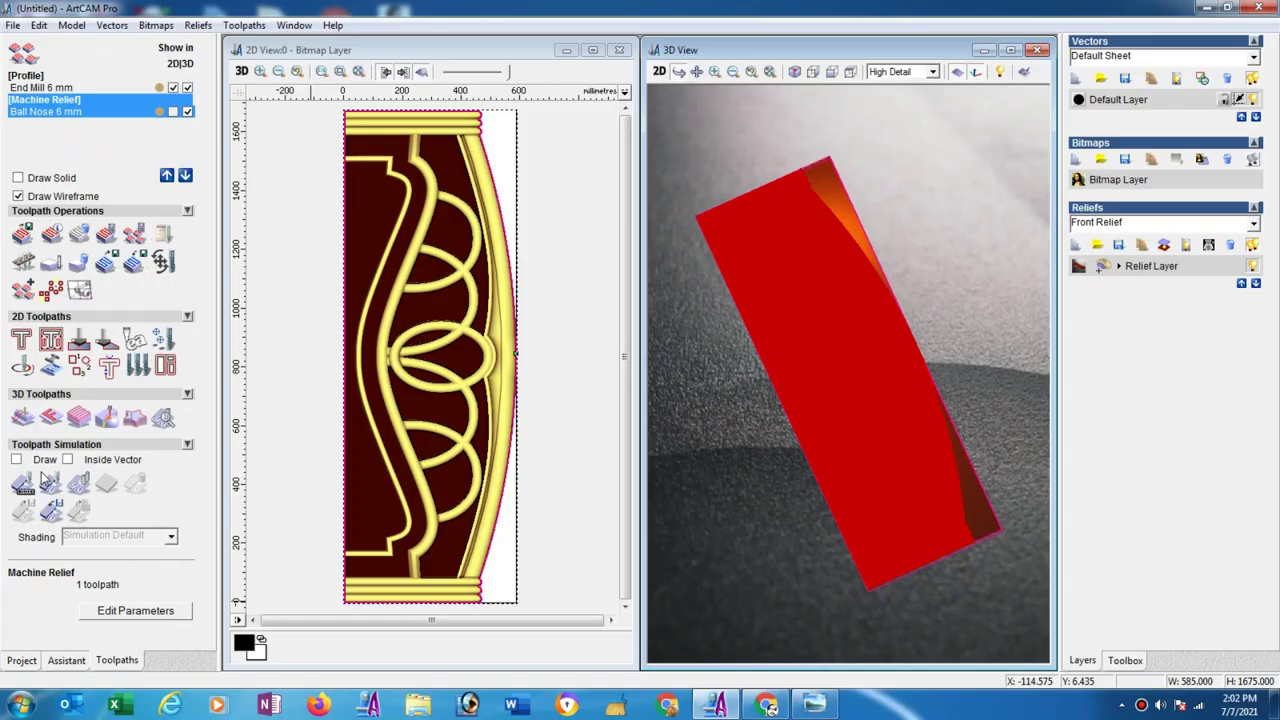
Step: Once Machine Relief finishes calculating, open the Simulate Toolpath block definition settings
click(47, 481)
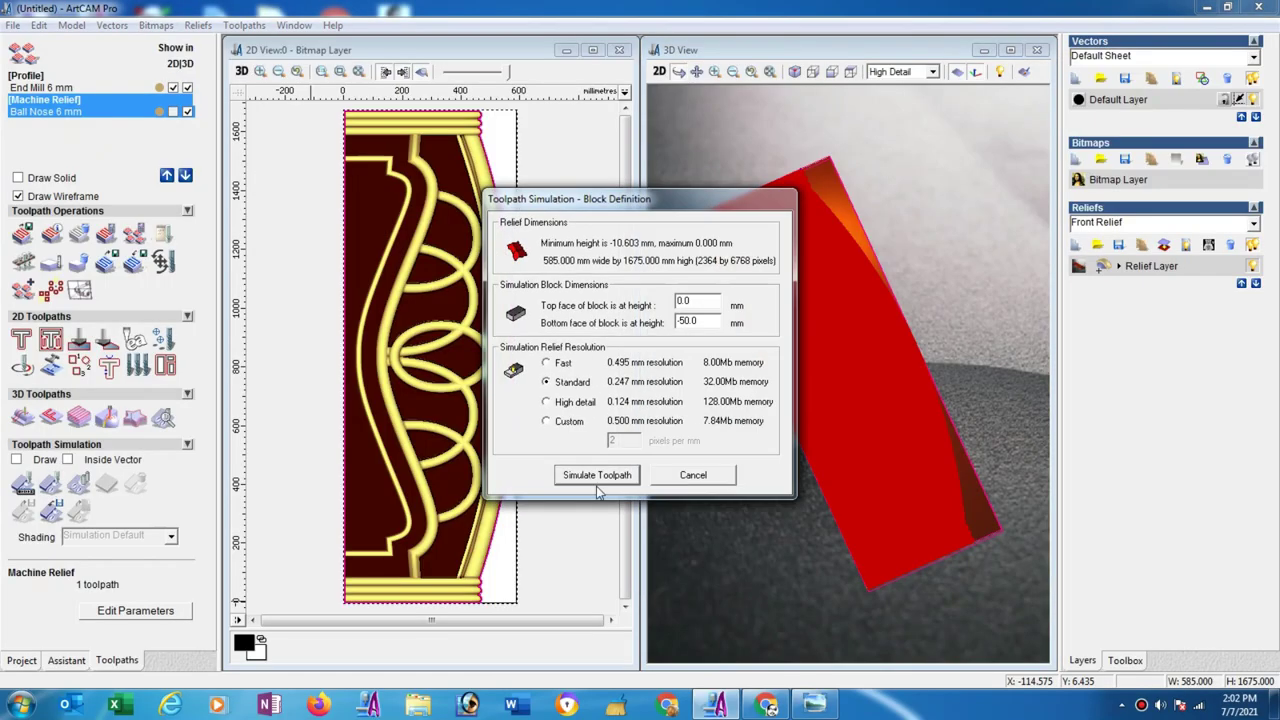
Step: Simulate the Machine Relief toolpath in the 50 mm block and view the carved headboard front-on
click(598, 474)
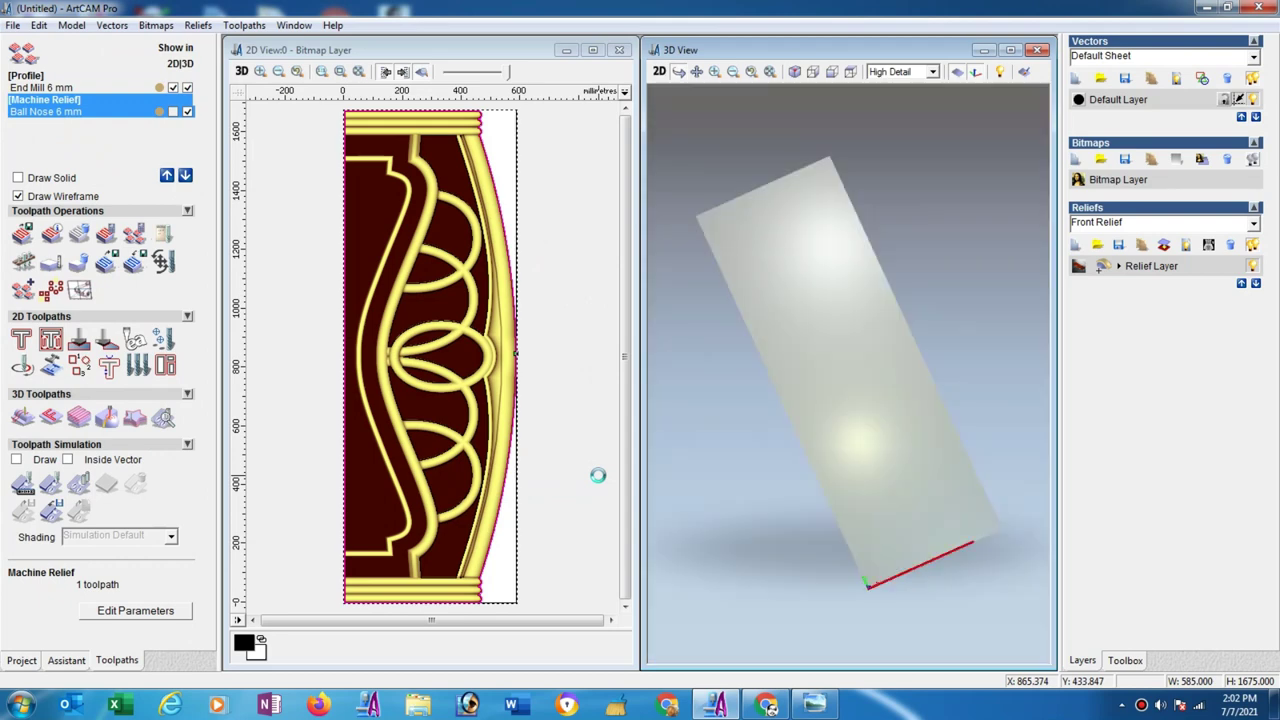
click(849, 79)
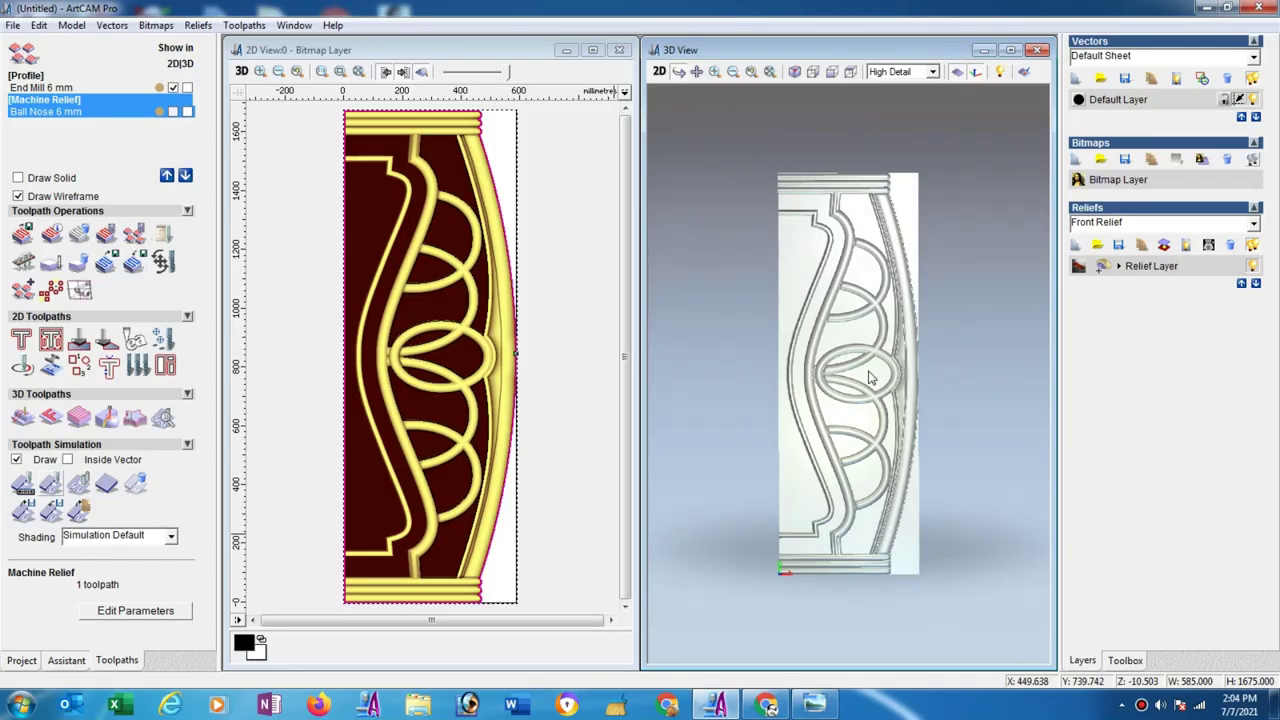
Step: Move the inner headboard pattern arcs and loops off Default Layer onto a new Vector Layer 1
click(421, 72)
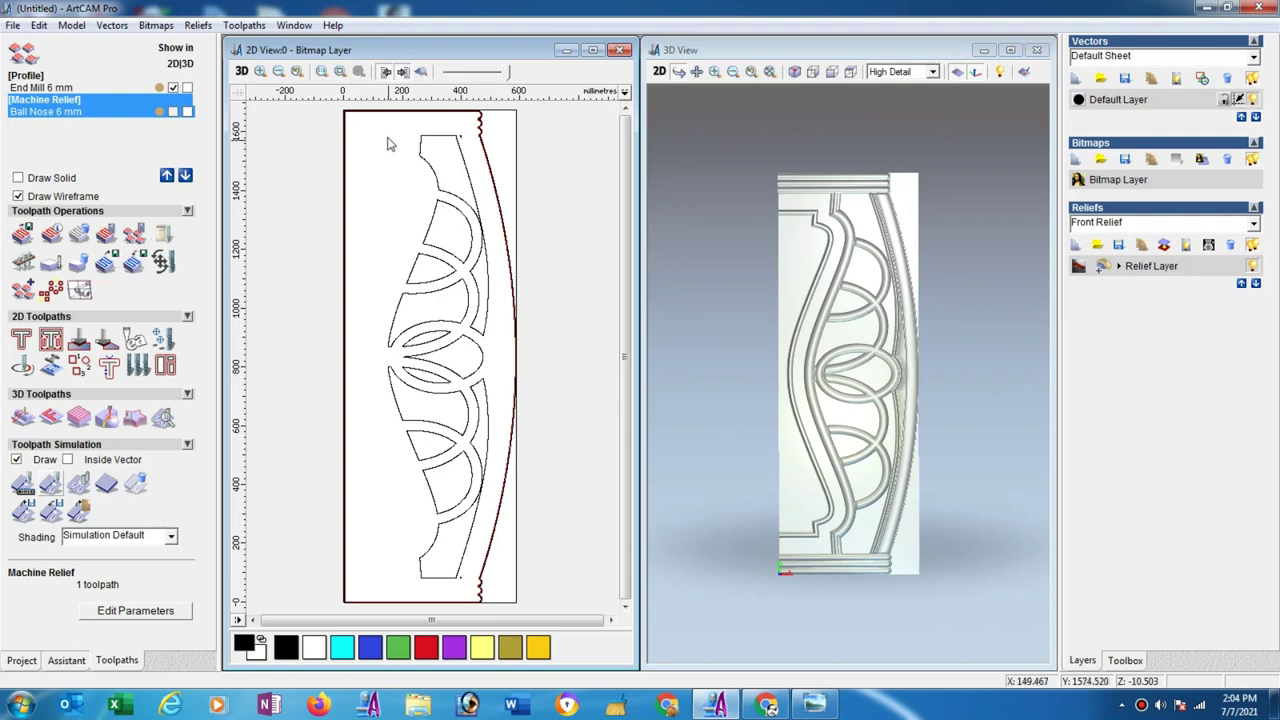
click(432, 168)
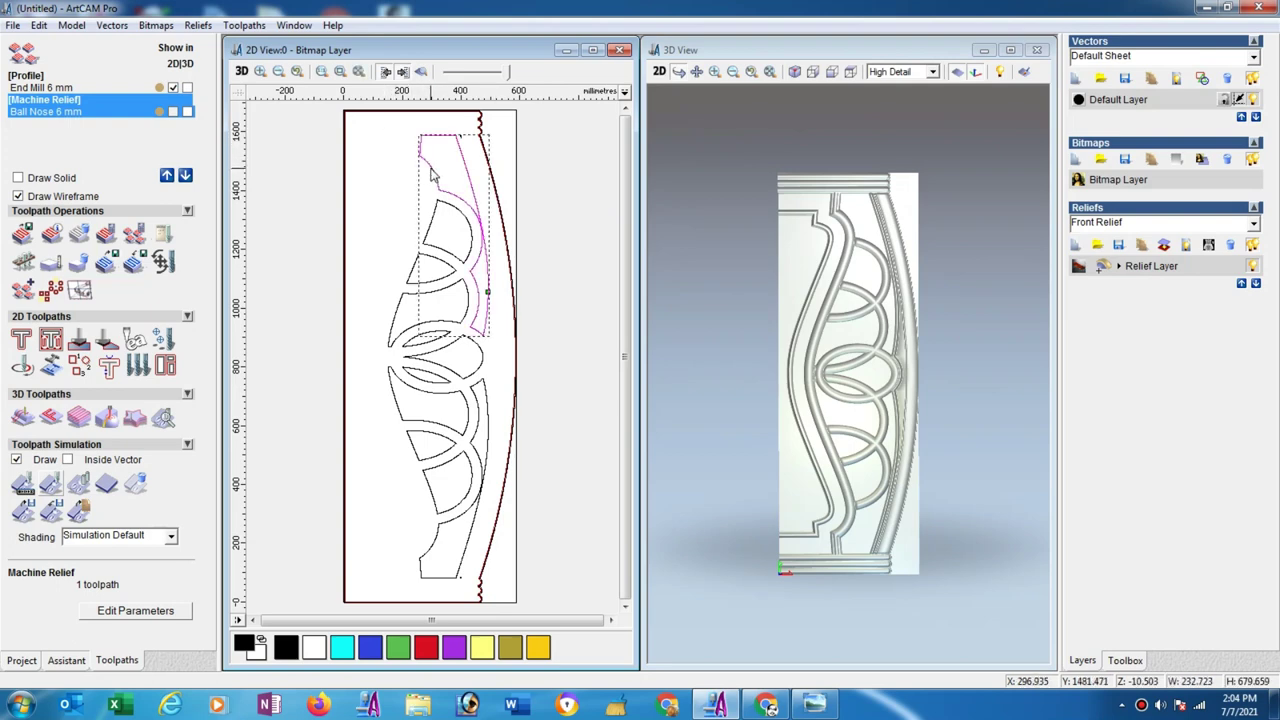
shift+click(406, 282)
shift+click(400, 318)
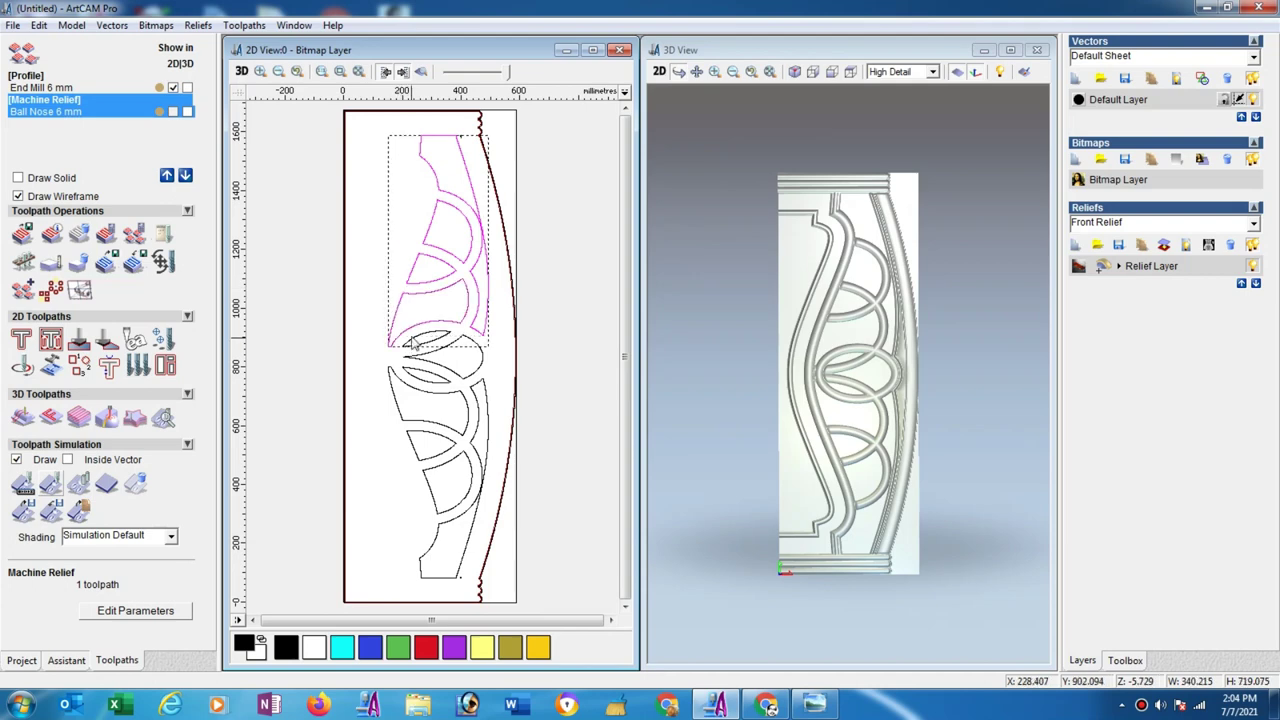
shift+click(443, 358)
shift+click(440, 377)
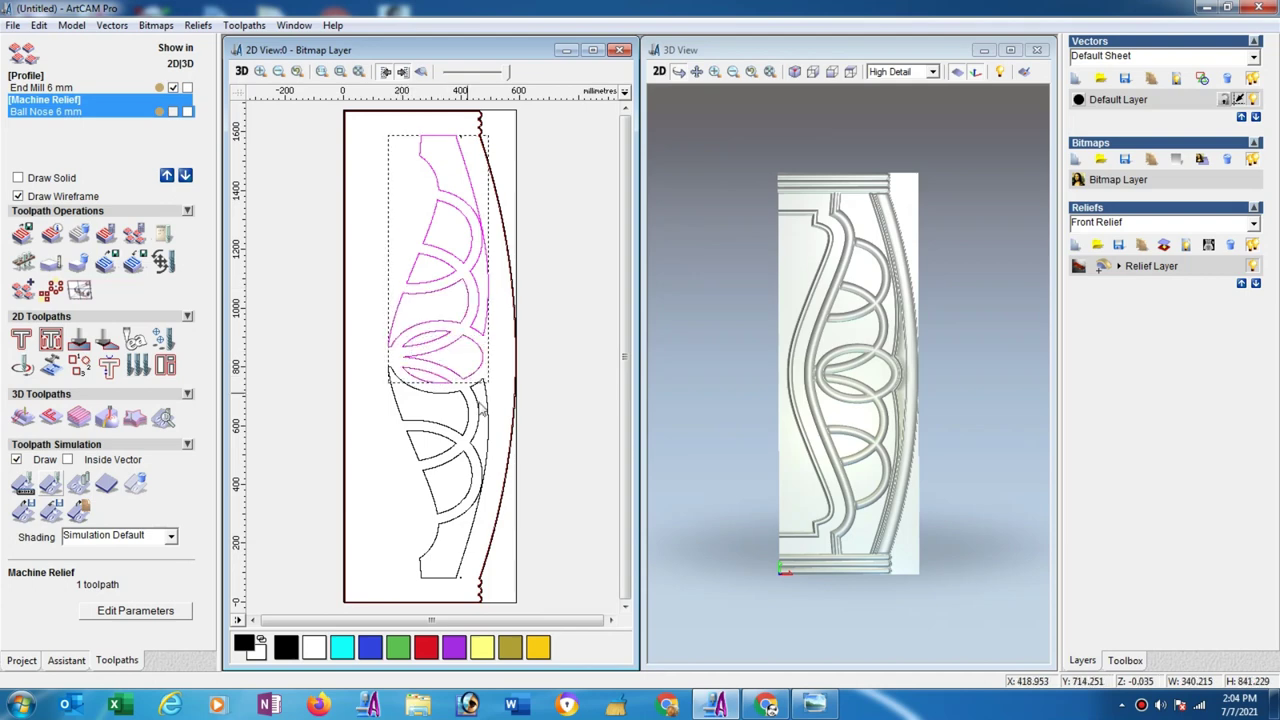
shift+click(484, 413)
shift+click(455, 450)
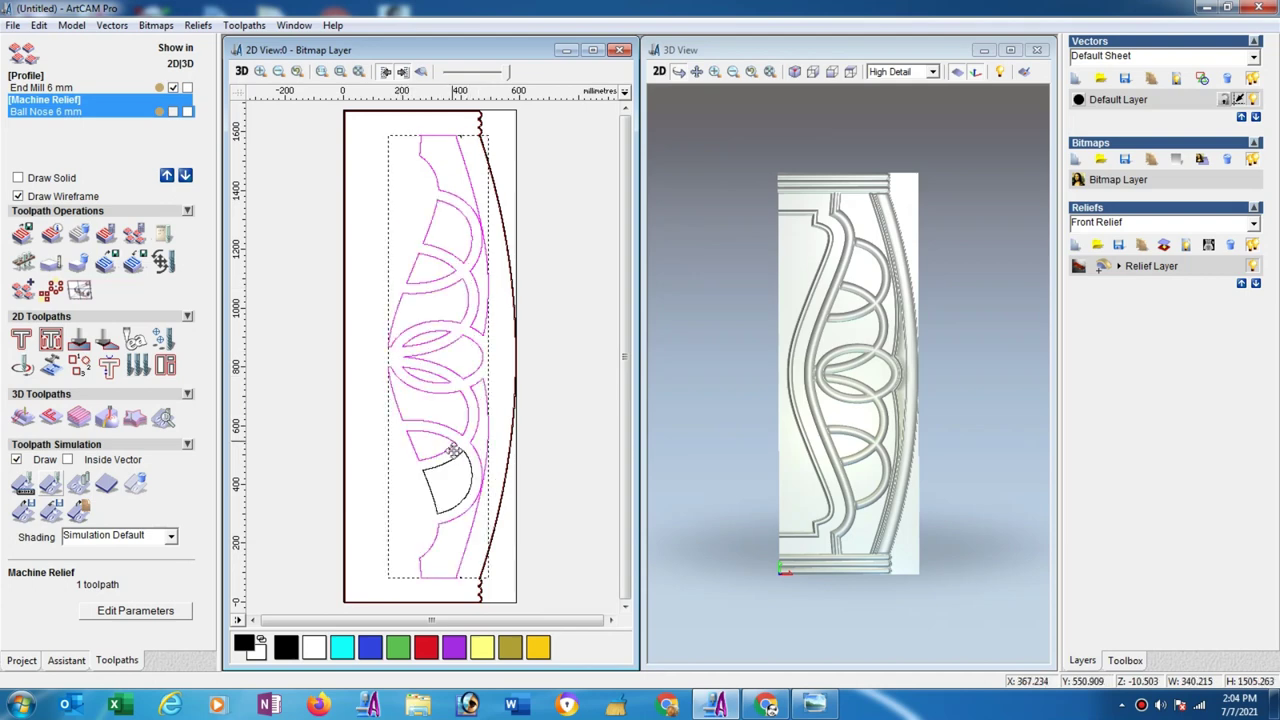
shift+click(468, 466)
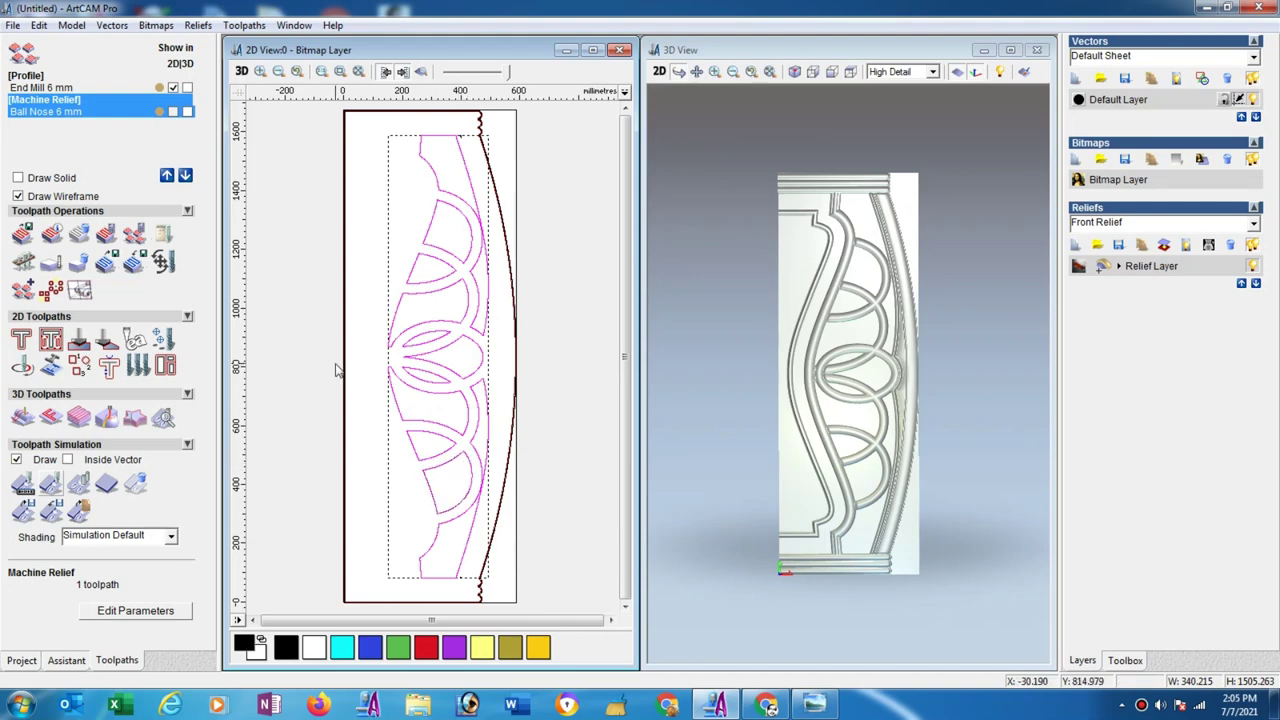
key(Delete)
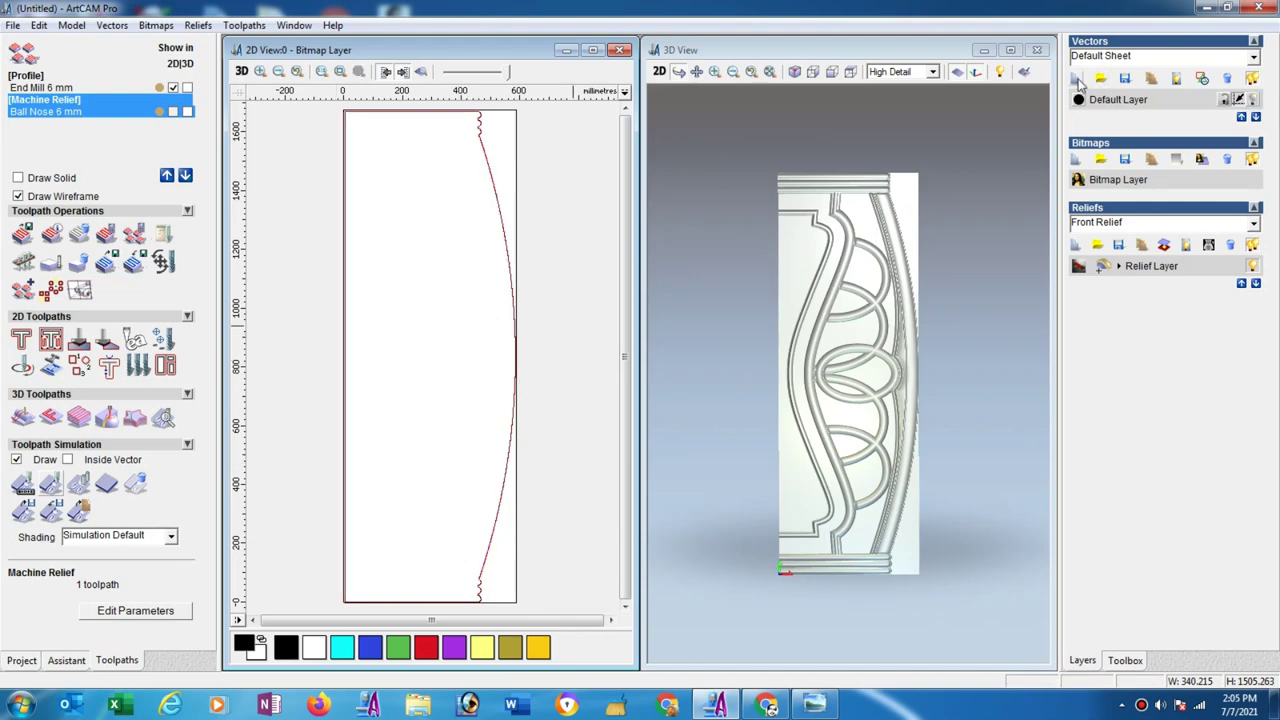
click(1077, 80)
key(ctrl+v)
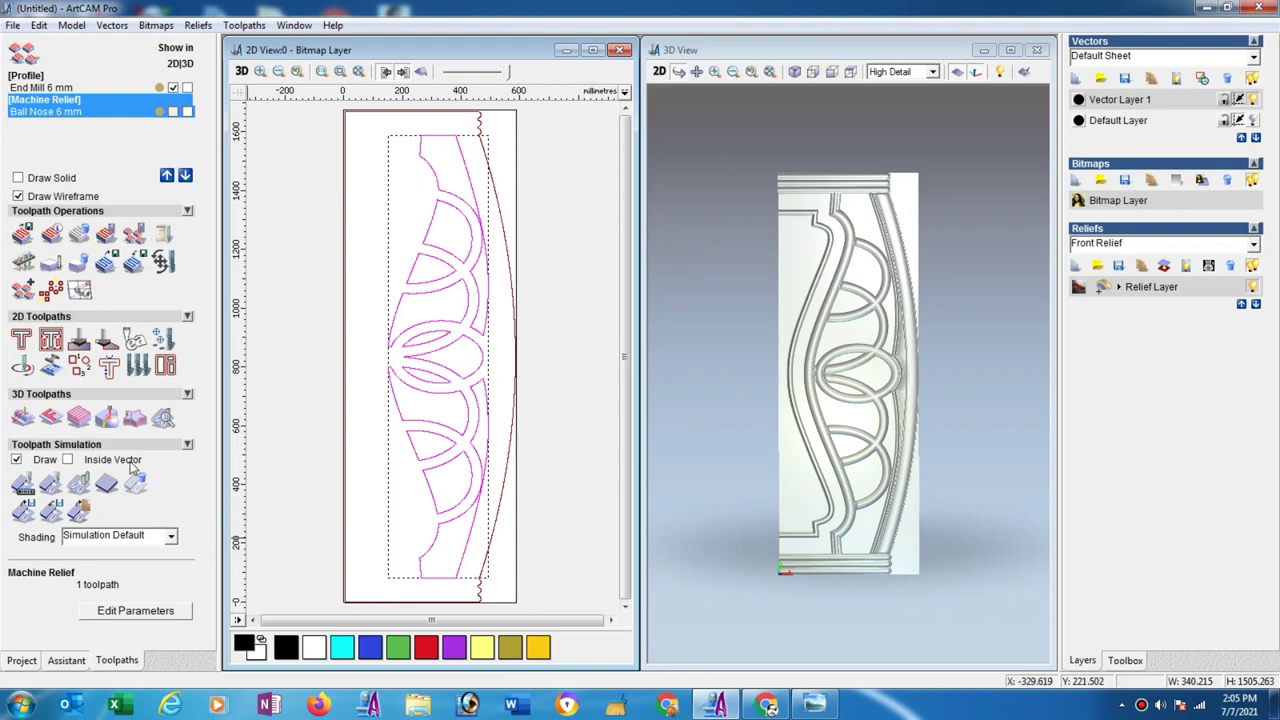
Step: Start an inside Profiling toolpath with a 44 mm finish depth and open the Tool Database
click(22, 340)
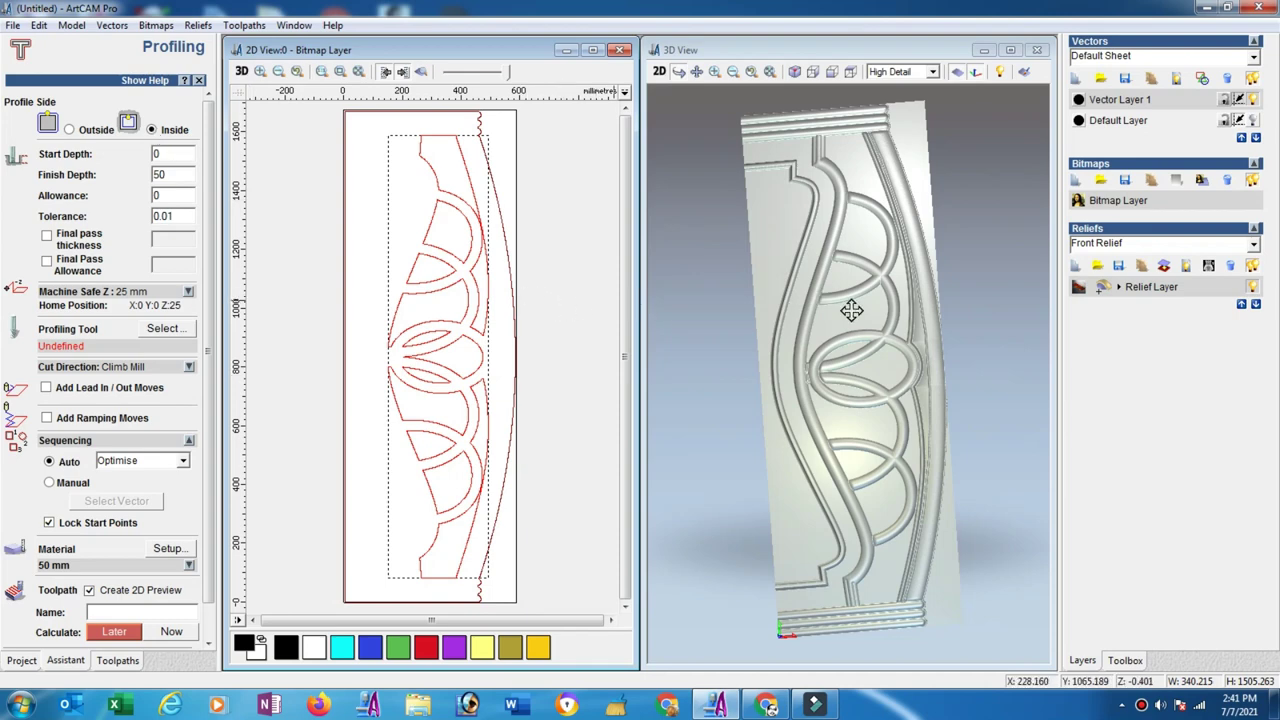
drag(838, 375, 857, 335)
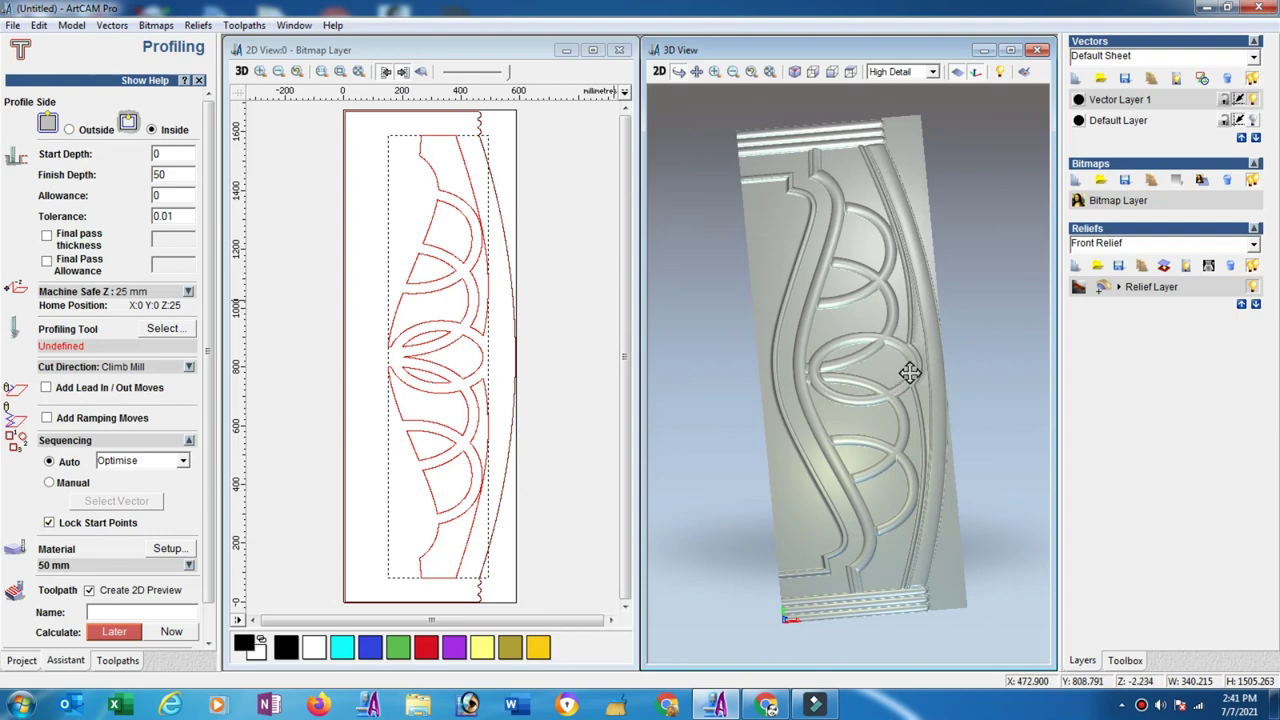
drag(909, 372, 883, 440)
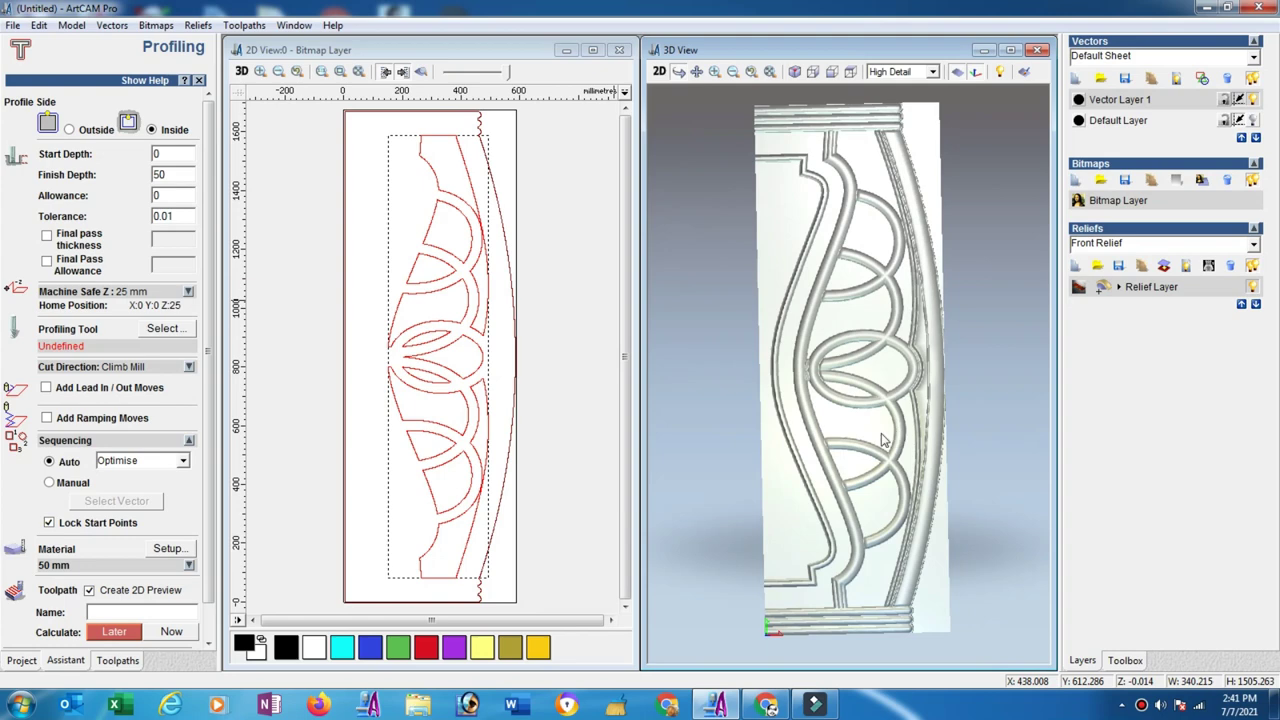
drag(972, 367, 974, 362)
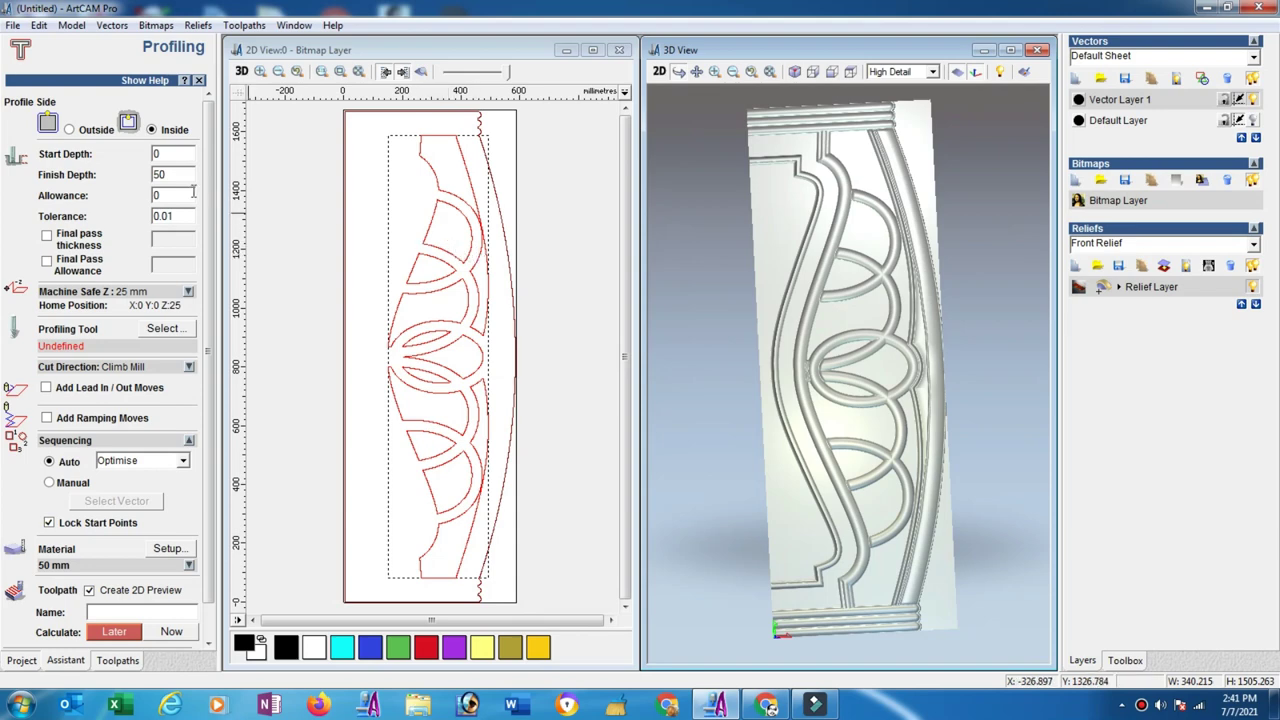
drag(169, 174, 141, 183)
text(44)
click(164, 328)
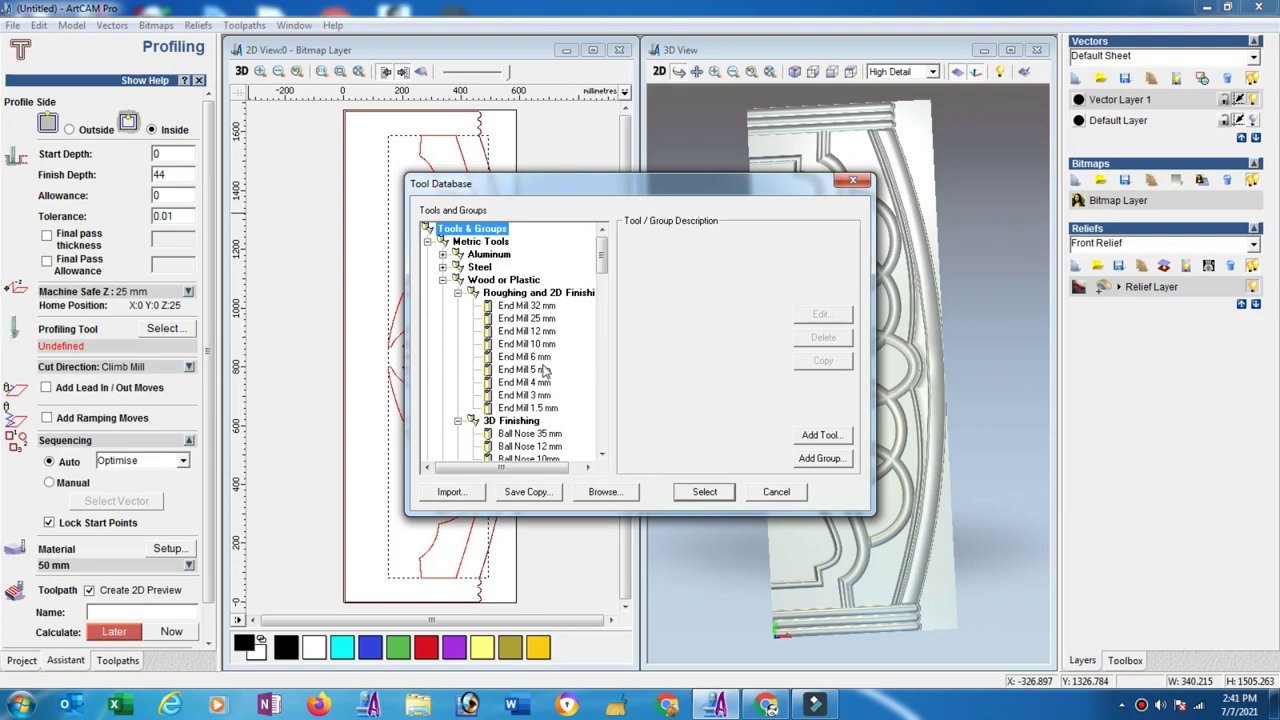
Step: Use End Mill 6 mm for the profile, with its stepdown changed to 2 mm
click(541, 358)
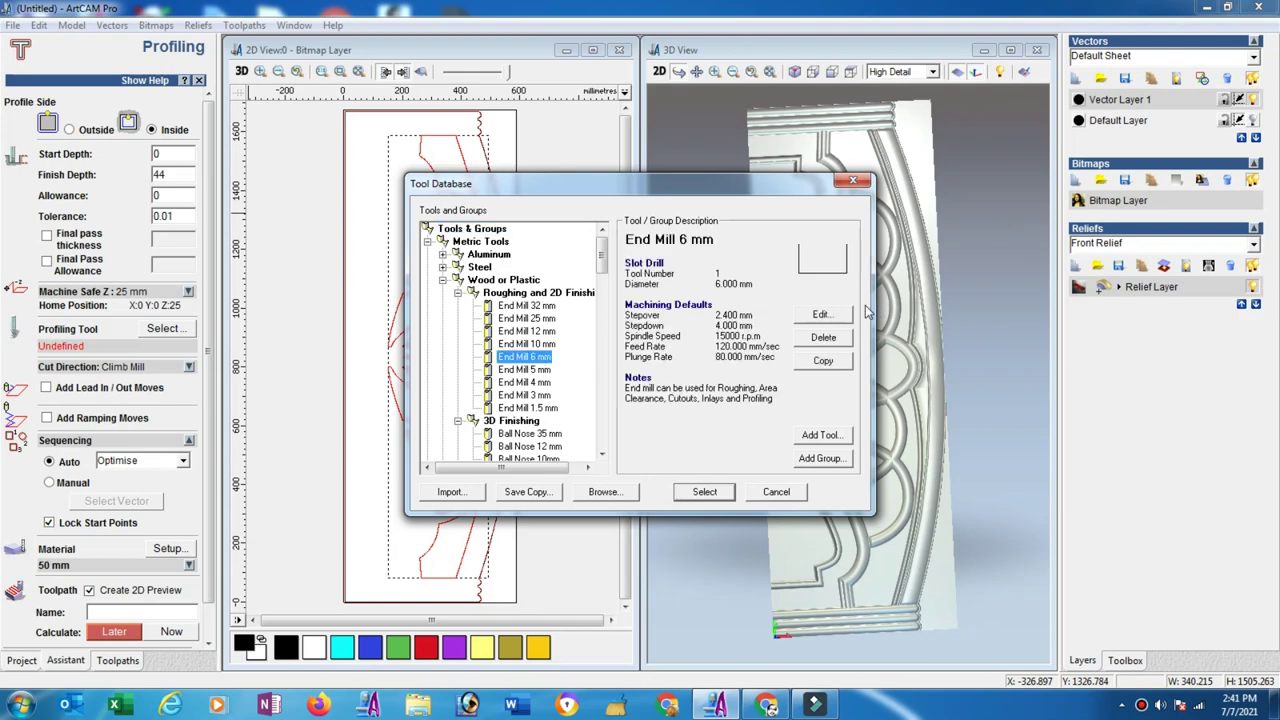
click(821, 315)
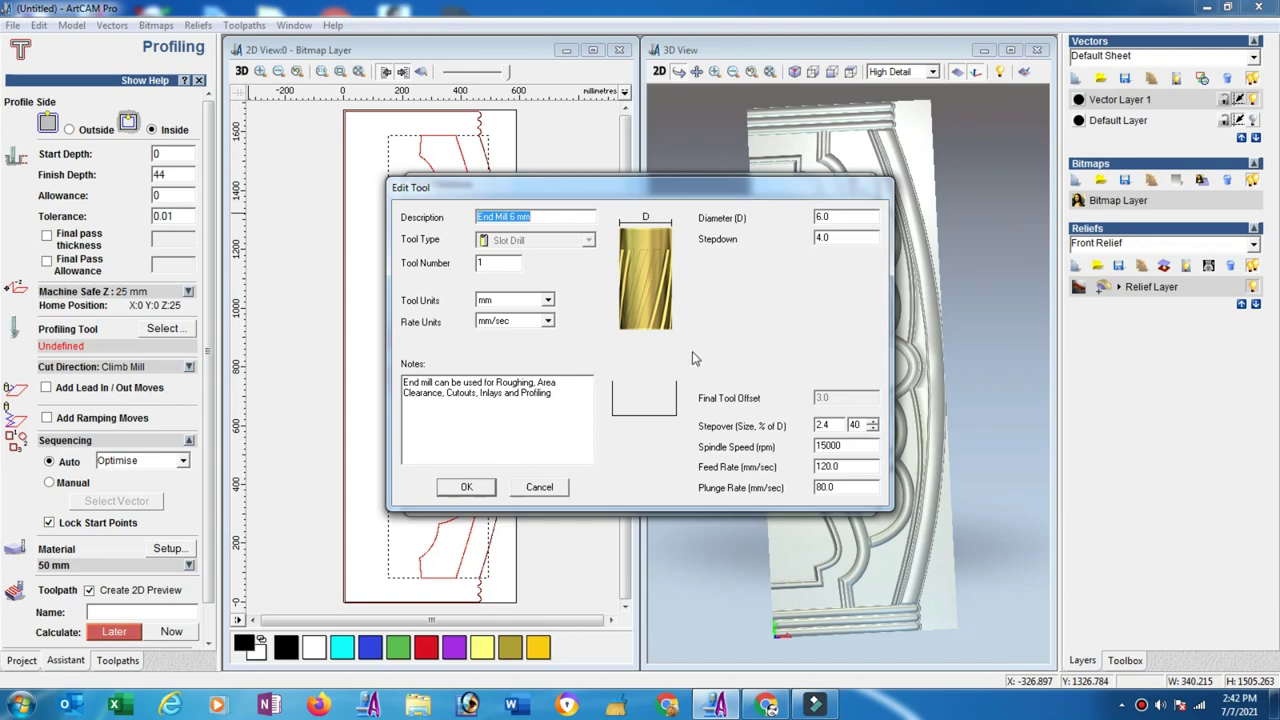
double_click(830, 238)
text(2)
click(462, 490)
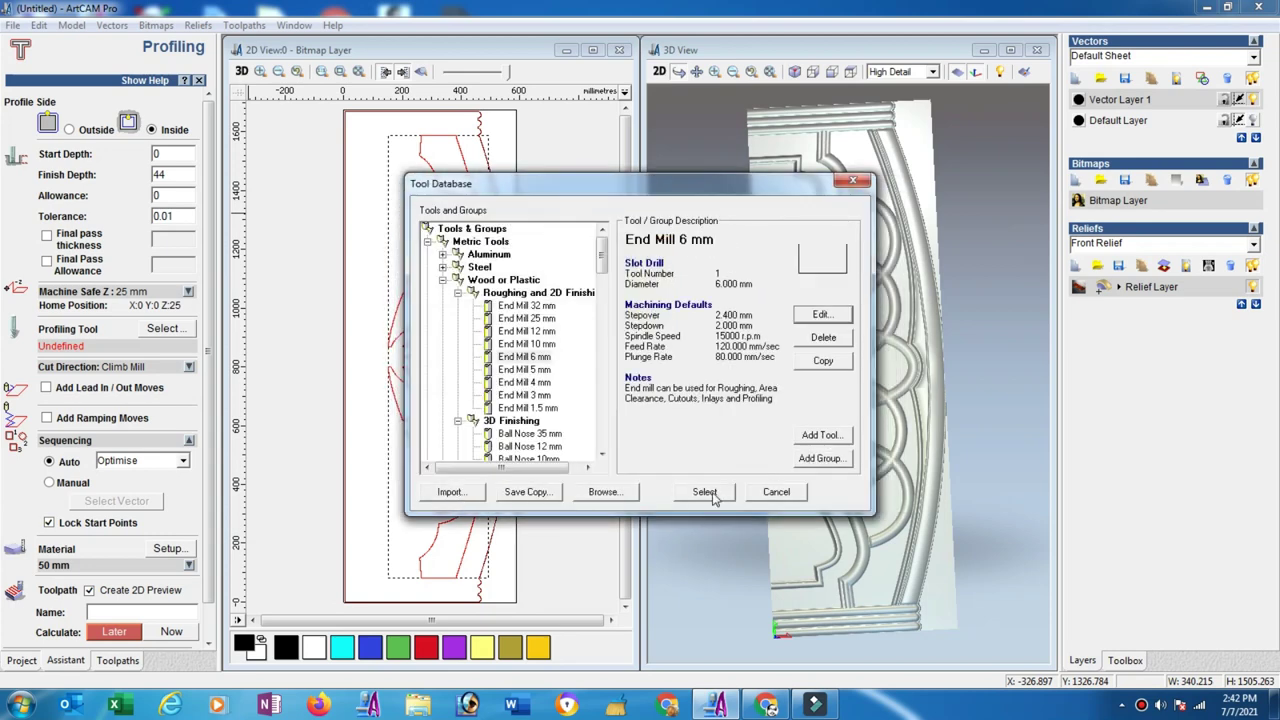
click(705, 491)
Step: Accept the unchanged material setup, calculate Profile 1, and rotate the 3D view to inspect it
scroll(170, 513, down, 1)
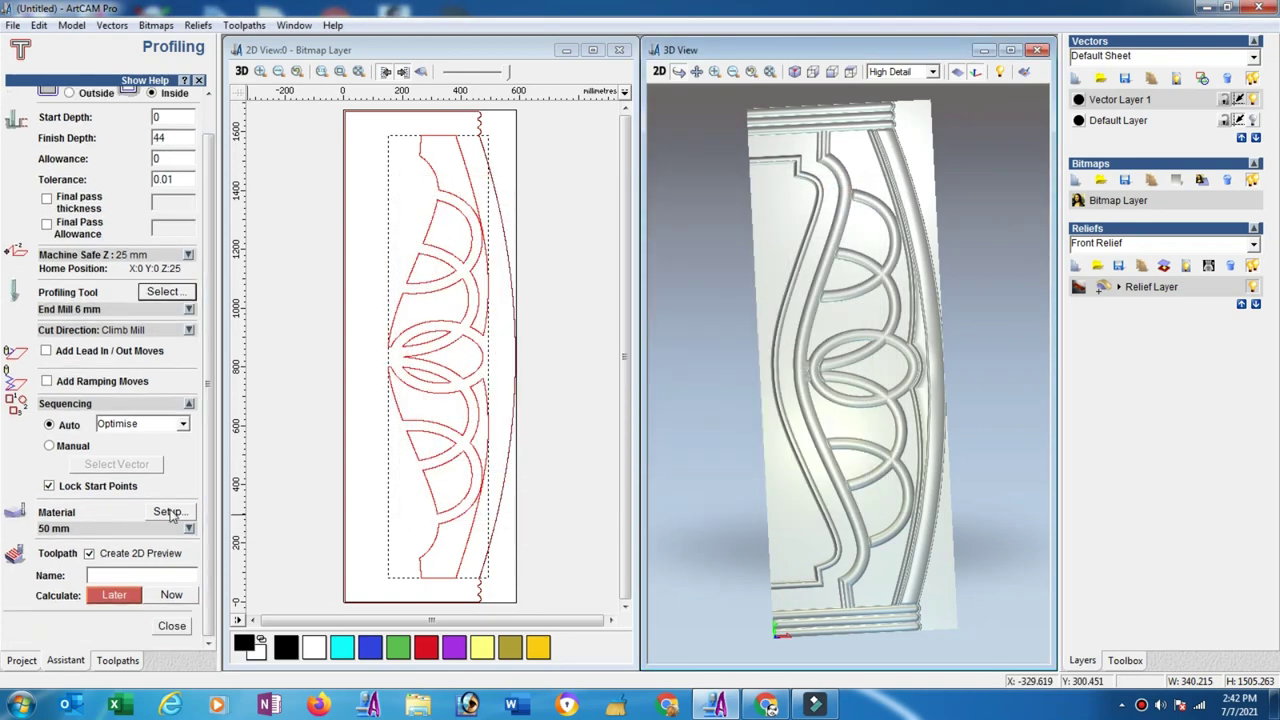
click(168, 512)
click(606, 442)
click(182, 597)
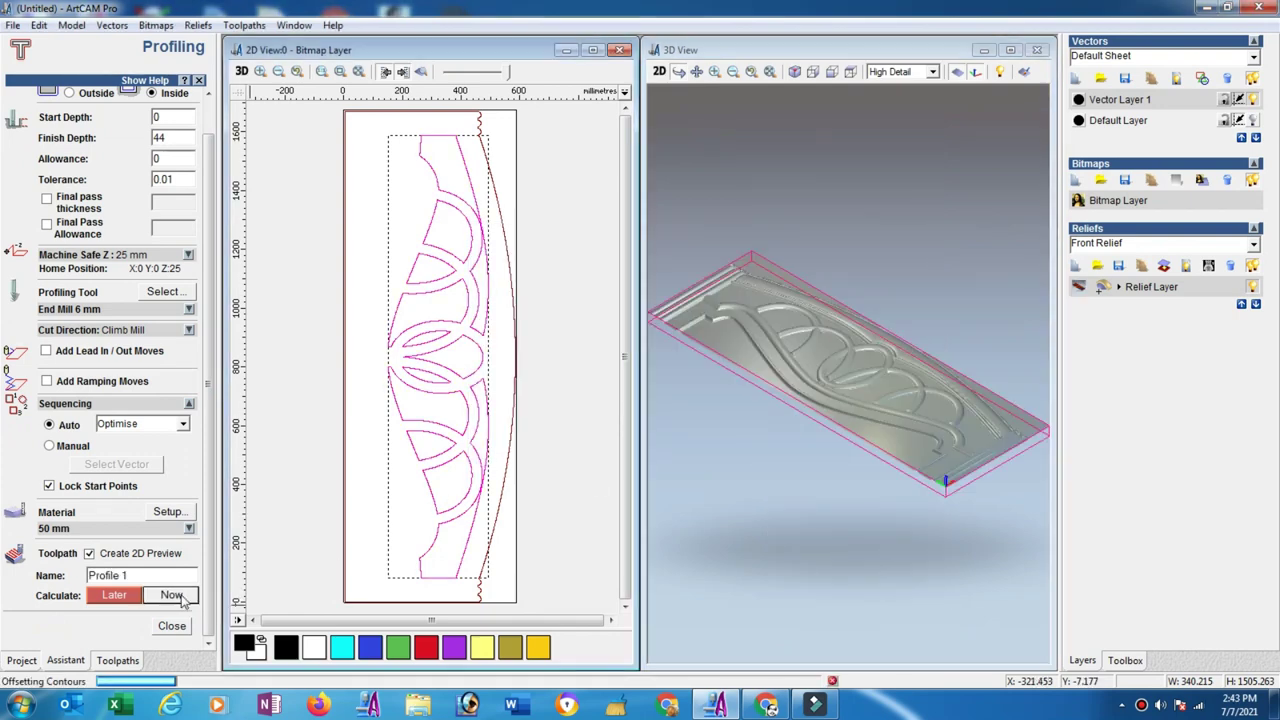
click(170, 626)
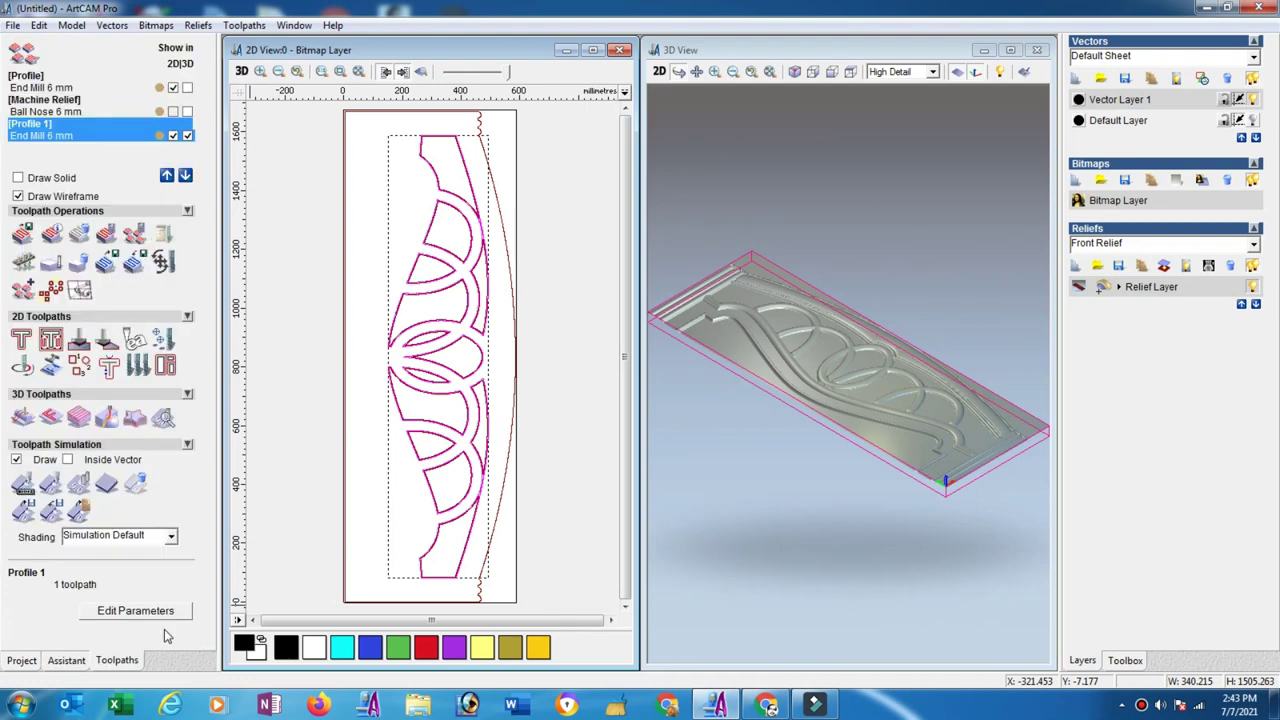
click(50, 484)
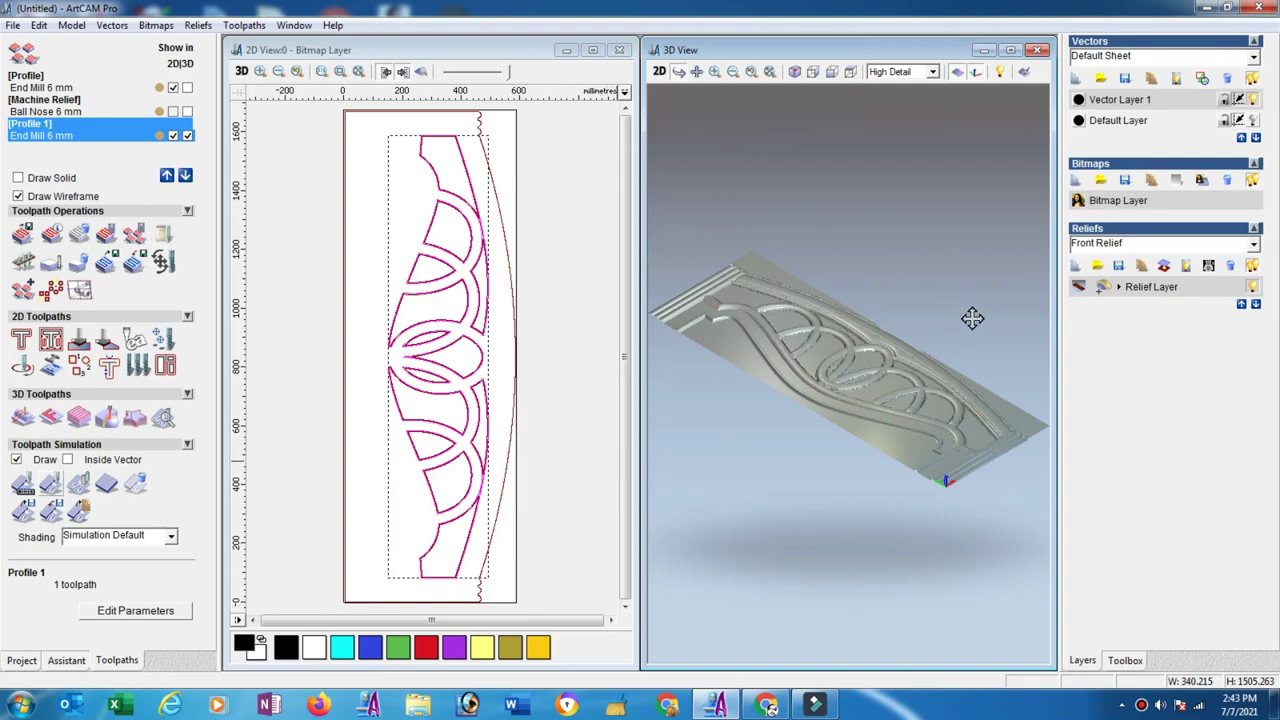
mouse_move(894, 322)
mouse_down()
mouse_move(948, 478)
mouse_move(967, 490)
mouse_up()
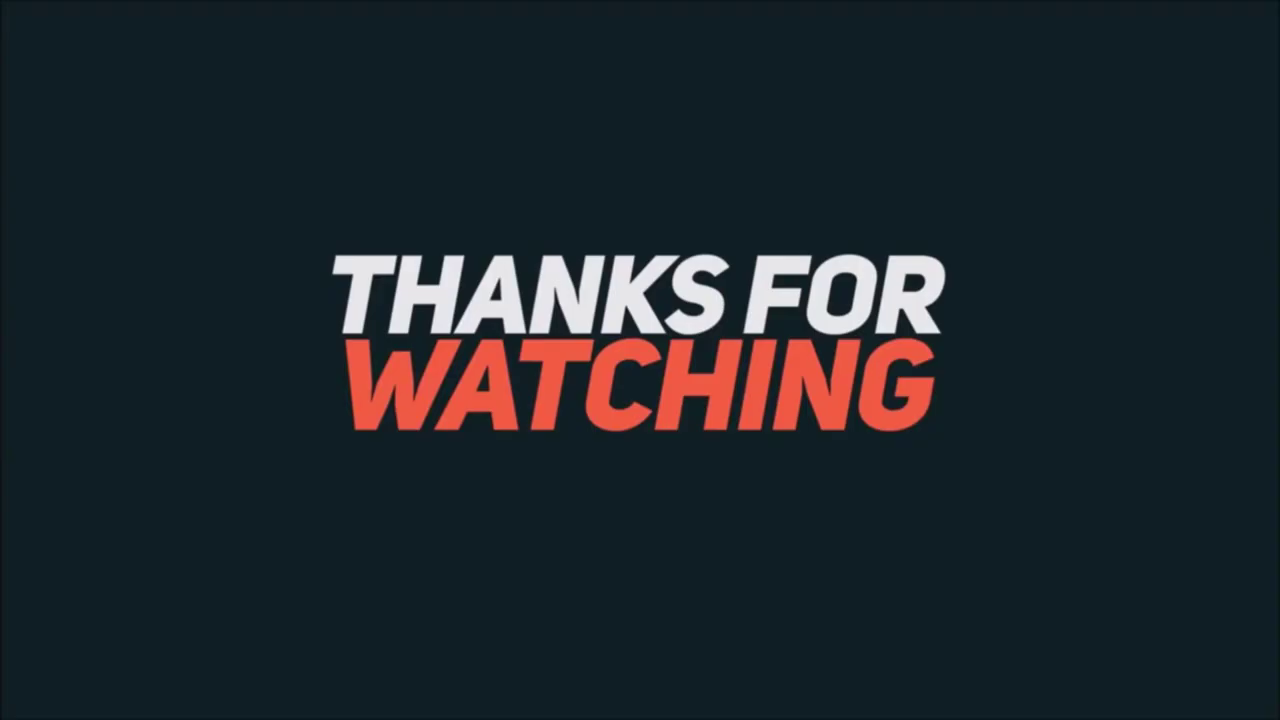